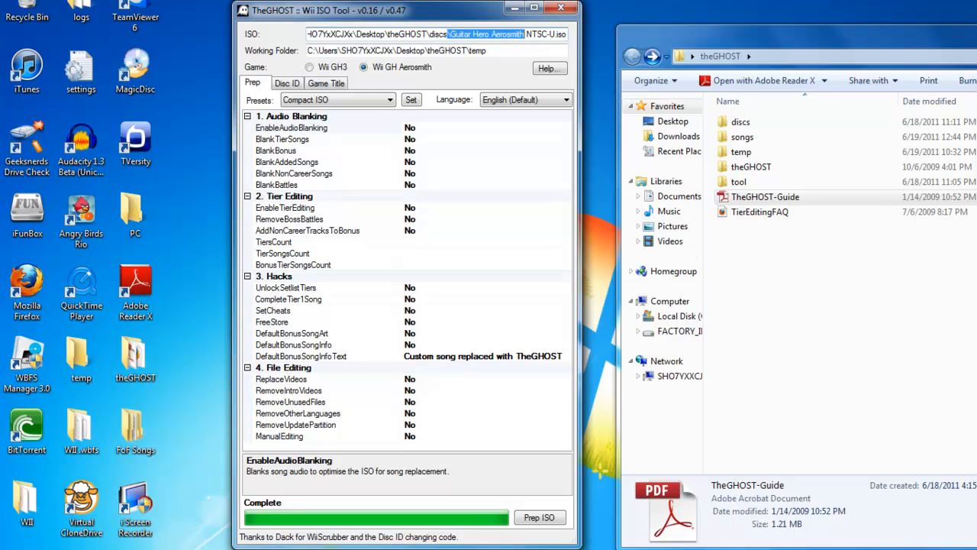
Step: Enter RGVE as the disc ID on the Disc ID page of the Wii ISO Tool
left_click(291, 84)
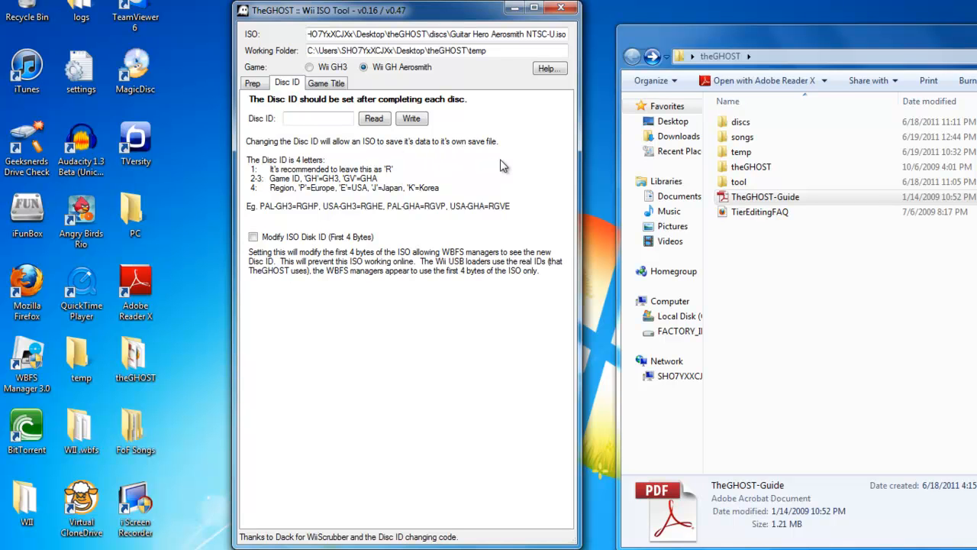
left_click(319, 116)
type("r")
key("BackSpace")
type("R")
type("GV")
type("E")
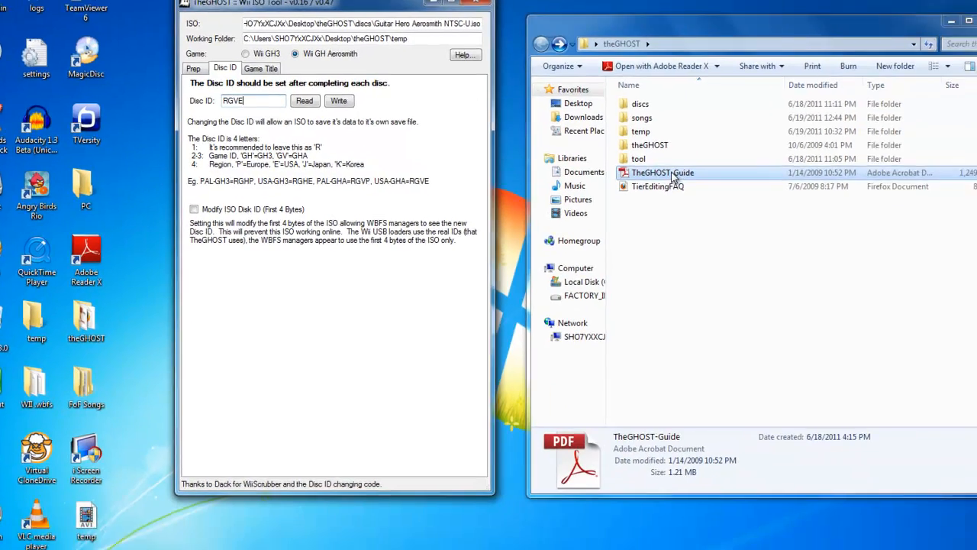
Step: Open TheGHOST-Guide PDF and read the section on choosing a disc ID on page 13
double_click(778, 199)
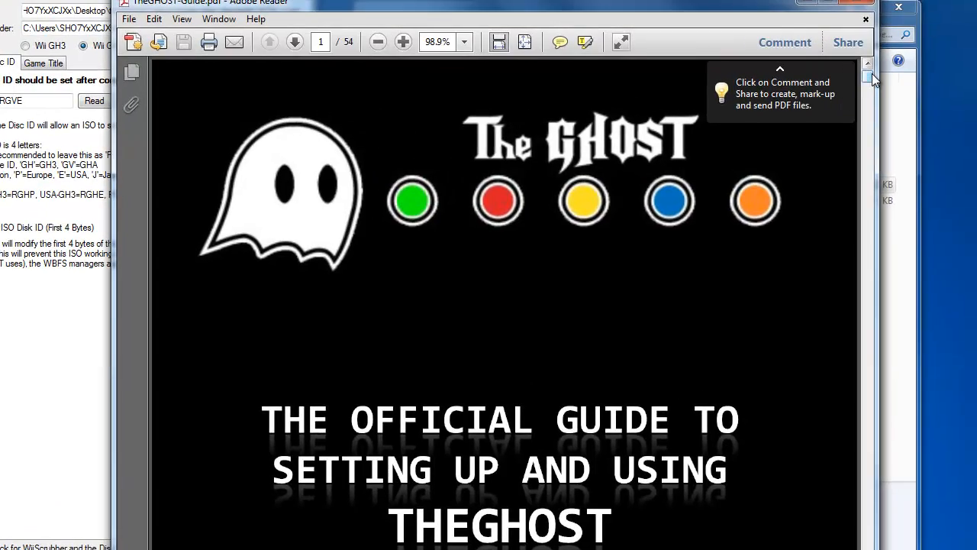
left_click_drag(882, 74, 843, 201)
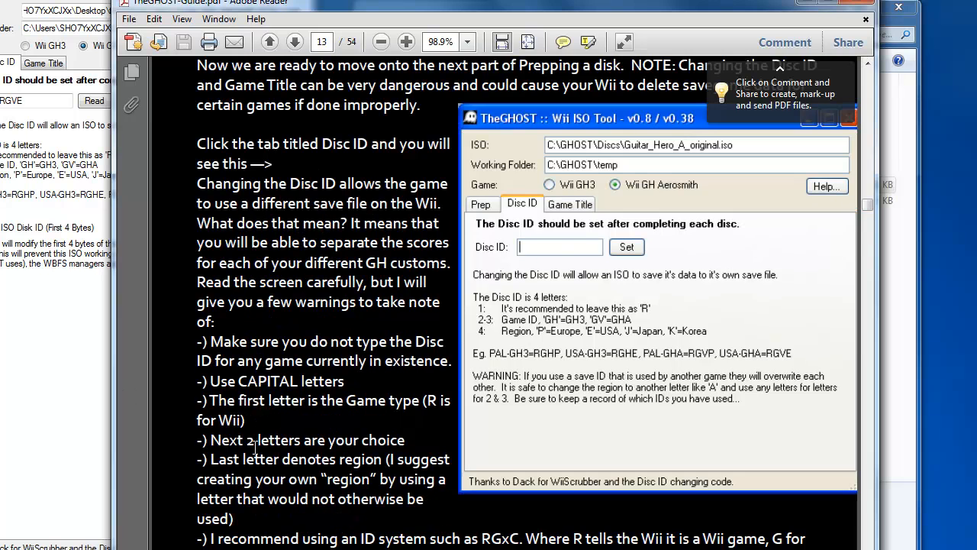
scroll(300, 454, "down", 2)
scroll(301, 454, "down", 1)
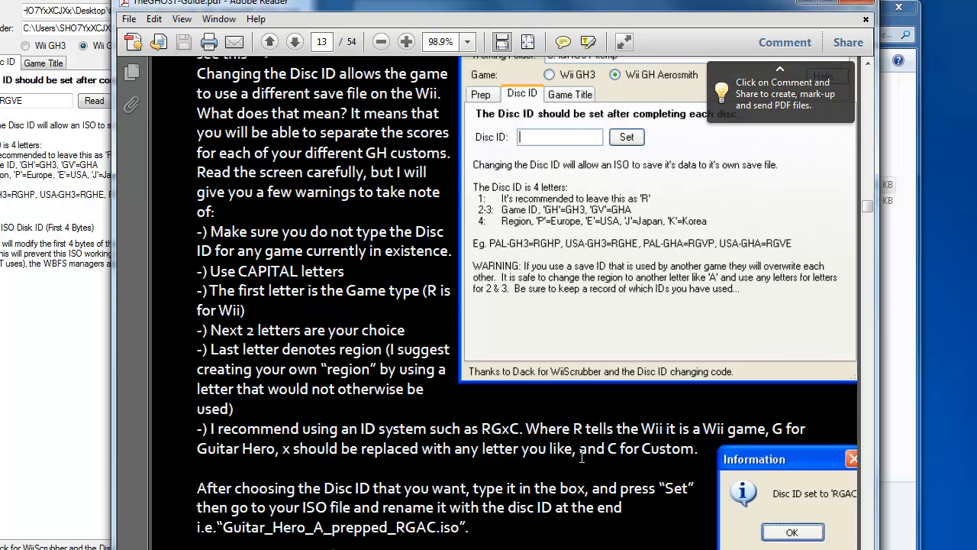
Step: Return to the Wii ISO Tool and replace the last two letters of the disc ID so it reads RGRC
left_click(40, 98)
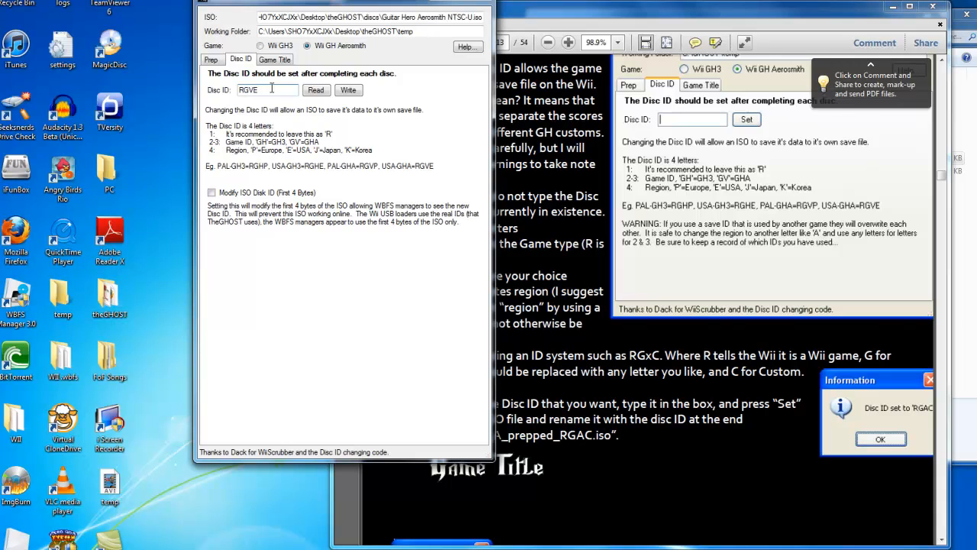
key("BackSpace")
key("BackSpace")
left_click_drag(364, 3, 193, 17)
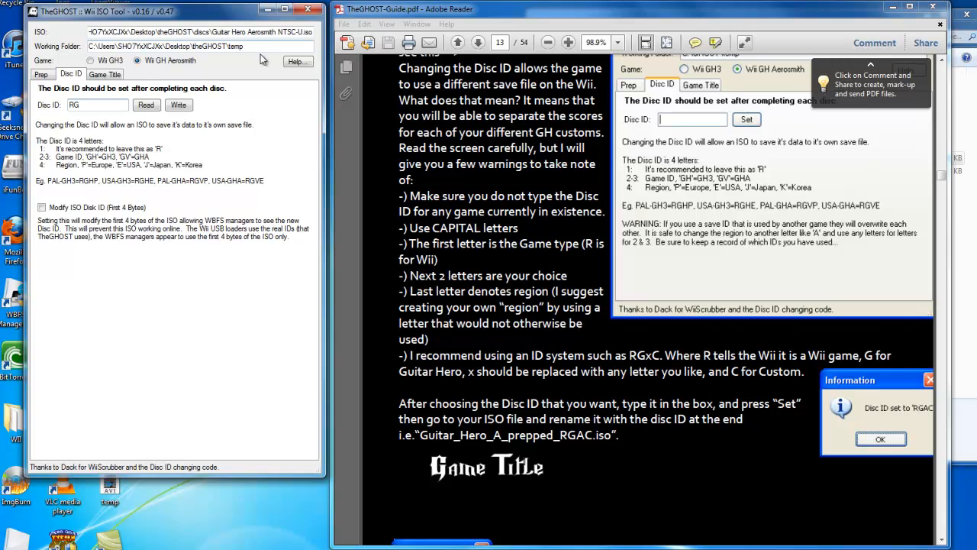
left_click_drag(234, 19, 237, 18)
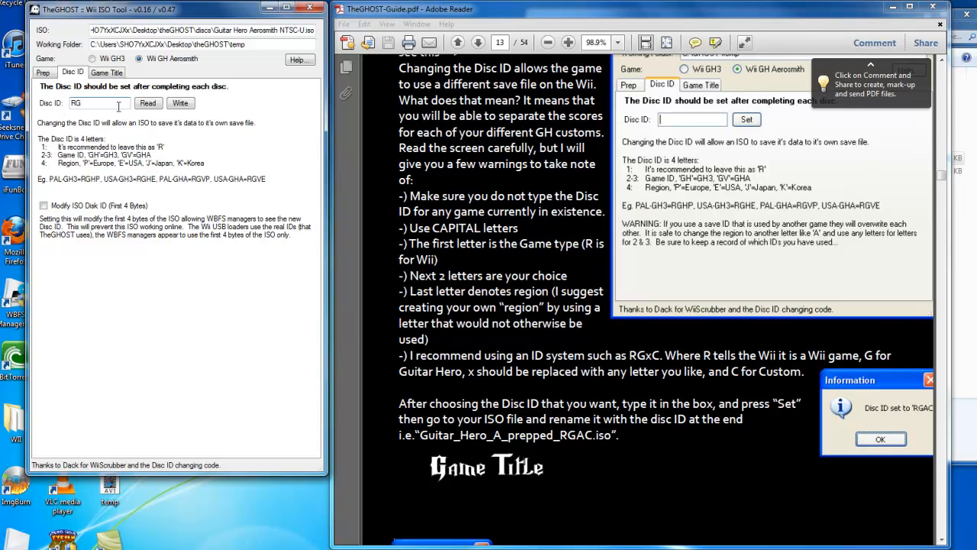
type("RC")
Step: Skim the guide's following section, minimize the guide, and write the disc ID RGRC to the ISO
scroll(720, 449, "down", 10)
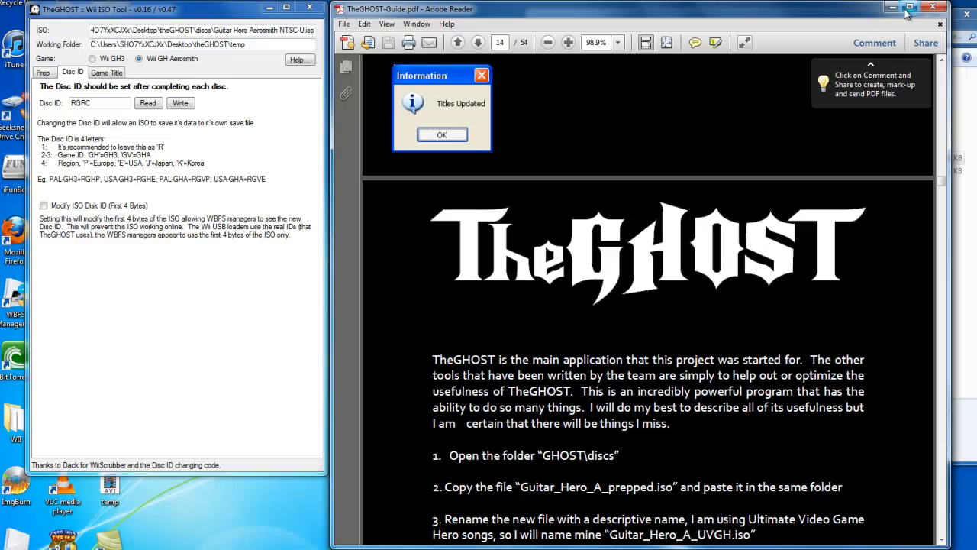
scroll(924, 210, "down", 3)
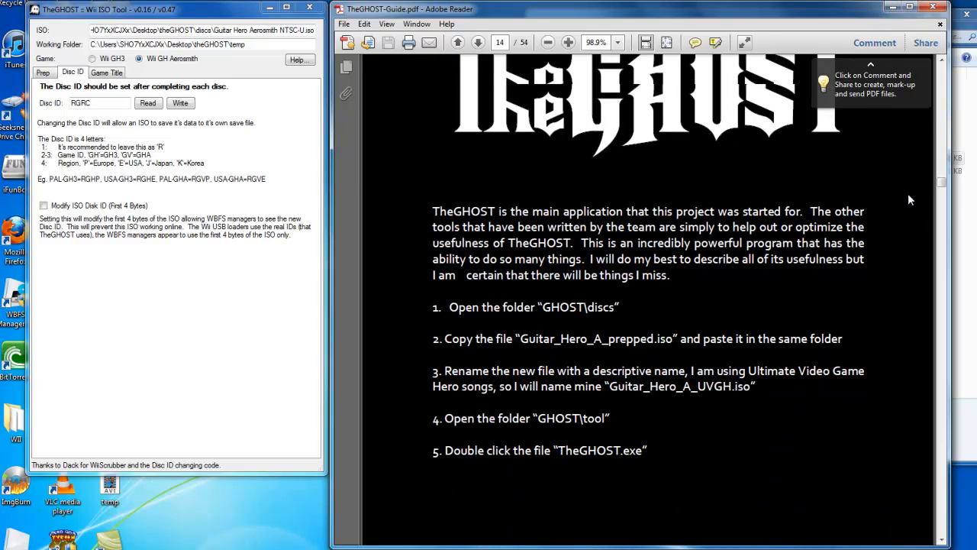
left_click(892, 7)
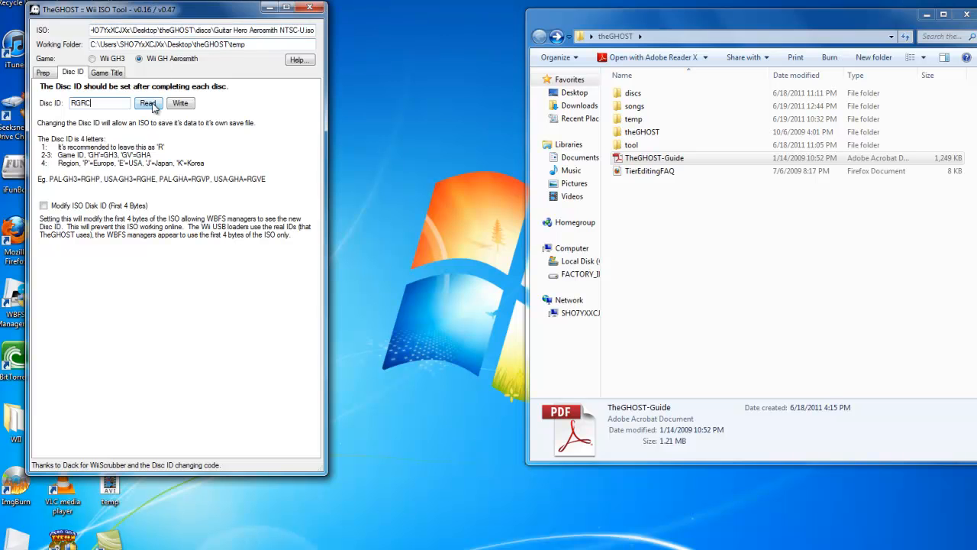
left_click(180, 103)
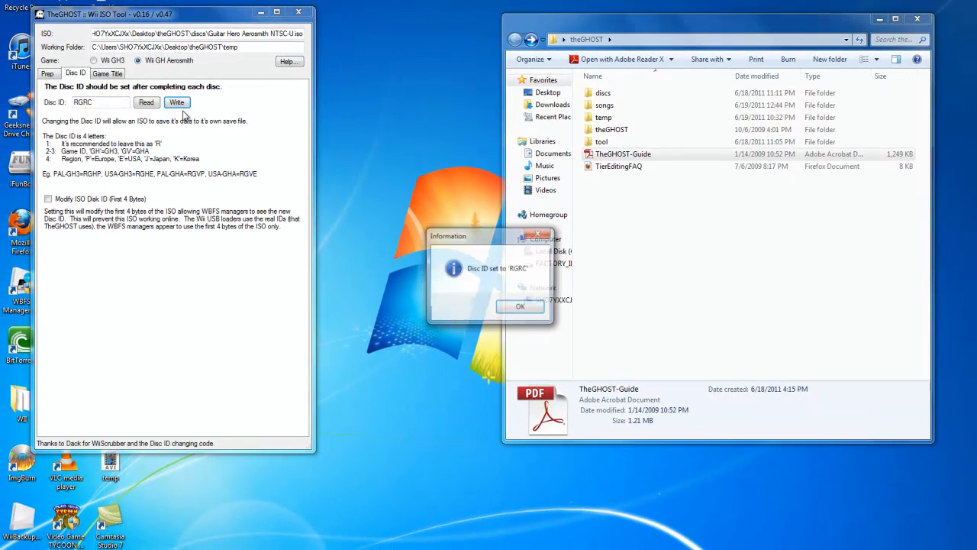
left_click(522, 309)
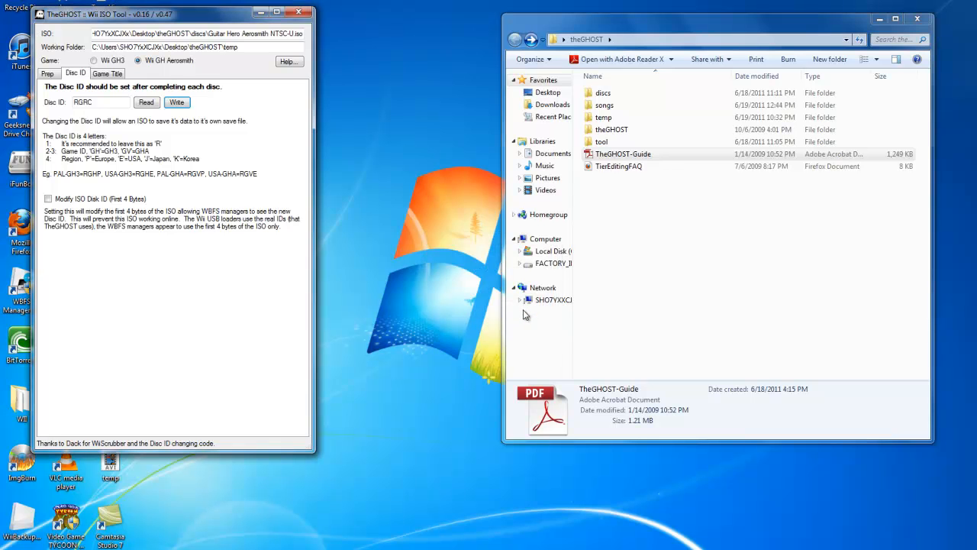
Step: Open the Game Title page and look over its Disc Channel Text, Save File Text and Disc Title fields
left_click(113, 74)
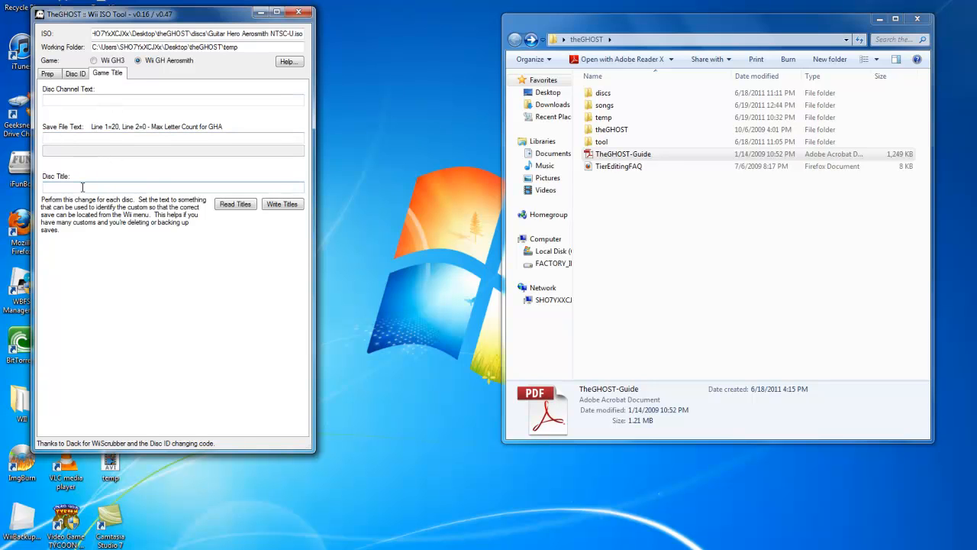
left_click(80, 101)
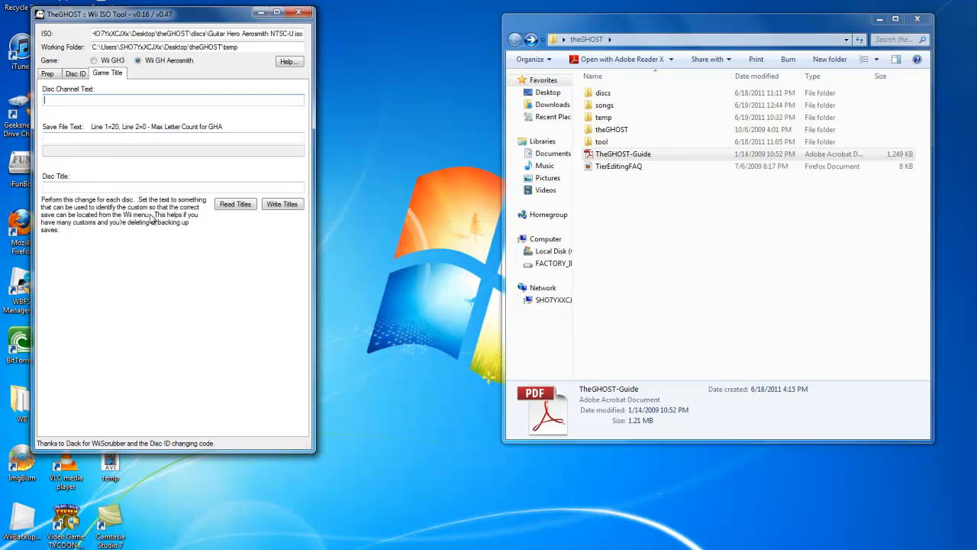
left_click(147, 189)
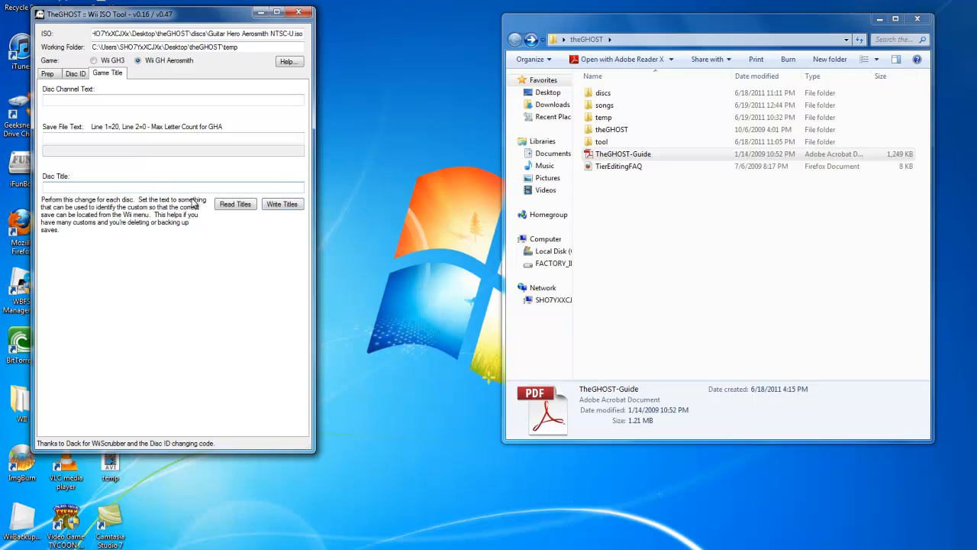
left_click(104, 103)
left_click(109, 140)
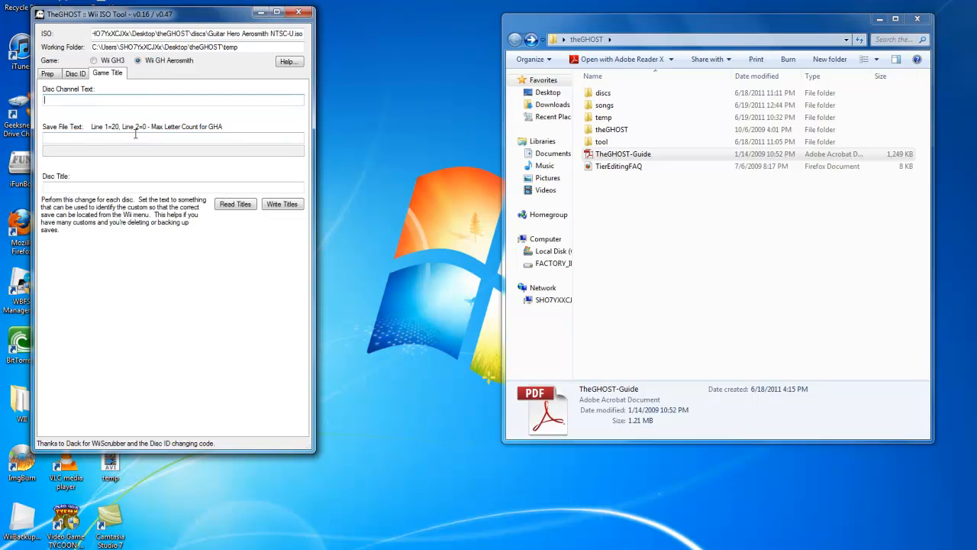
left_click(135, 101)
left_click(143, 139)
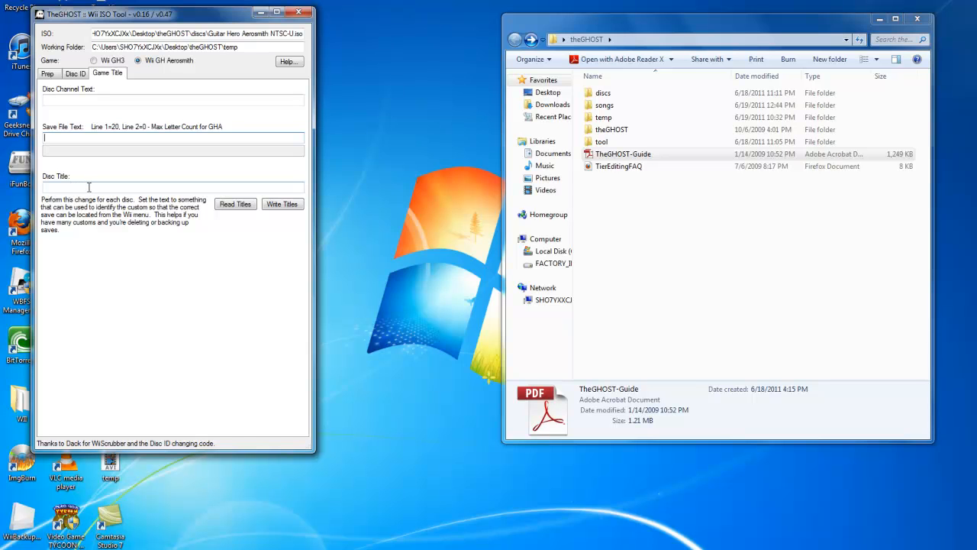
Step: Set the disc title to "Guitar Hero A Custom 2"
left_click(88, 187)
type("Guitar Her")
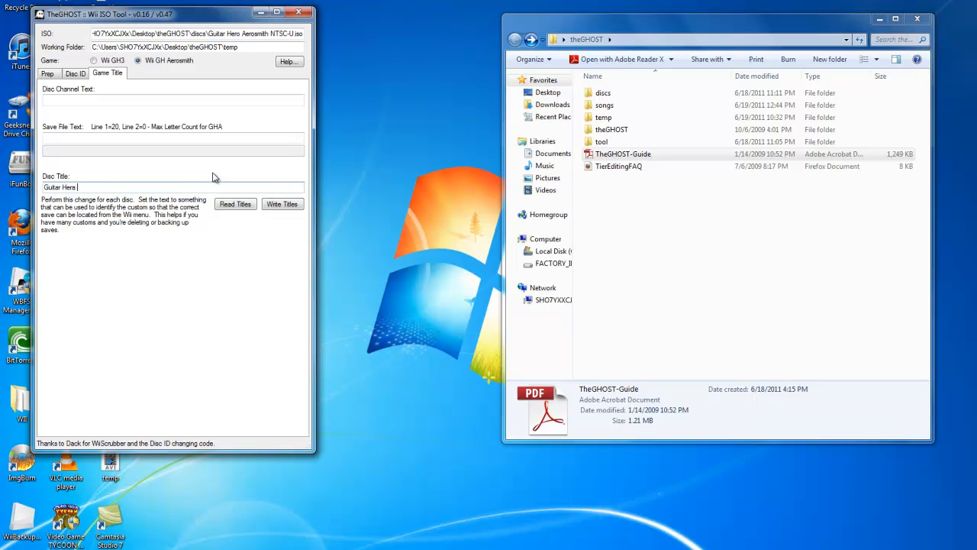
type("o A")
key("BackSpace")
key("BackSpace")
key("BackSpace")
left_click_drag(44, 187, 142, 184)
Step: Write the titles to the ISO, confirming that the game is set correctly
left_click(283, 207)
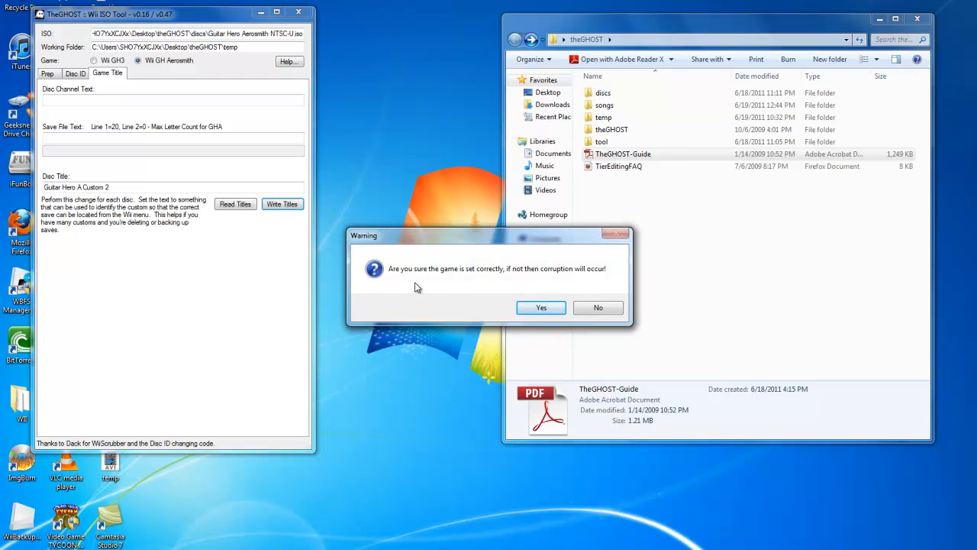
left_click_drag(524, 241, 440, 255)
left_click(468, 323)
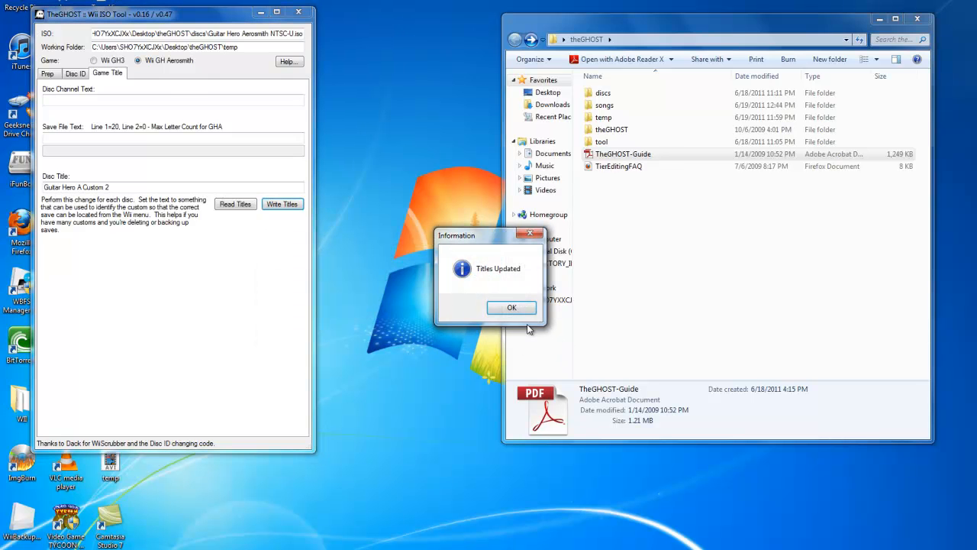
left_click(514, 309)
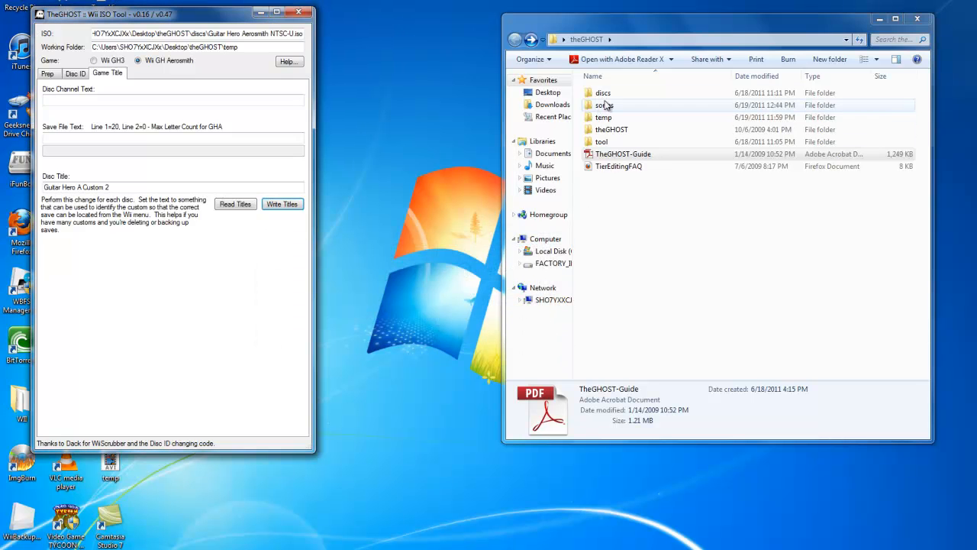
Step: Close the theGHOST folder window and review the Prep, Disc ID and Game Title pages of the Wii ISO Tool
left_click(917, 18)
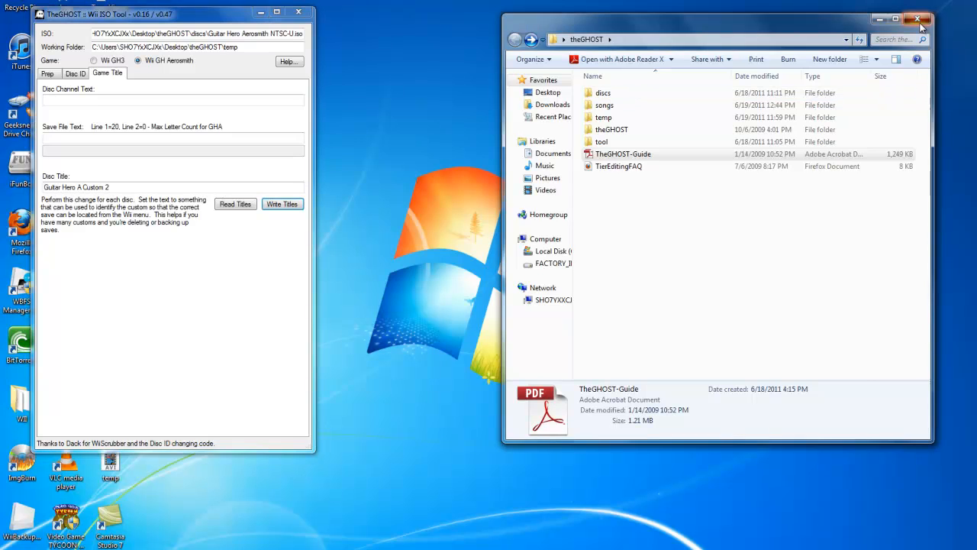
left_click_drag(243, 18, 568, 71)
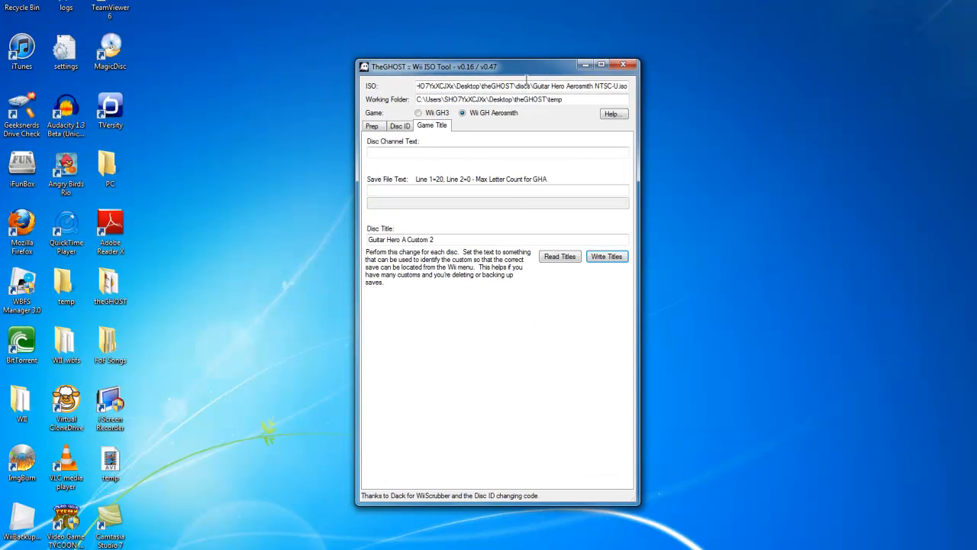
left_click(400, 125)
left_click(424, 127)
left_click(380, 128)
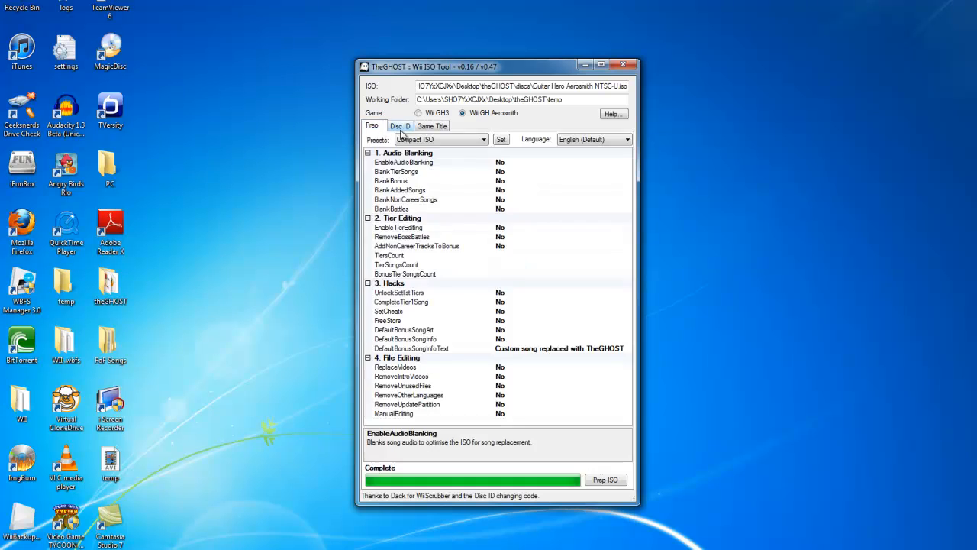
left_click(401, 126)
left_click(382, 128)
left_click_drag(440, 61, 505, 83)
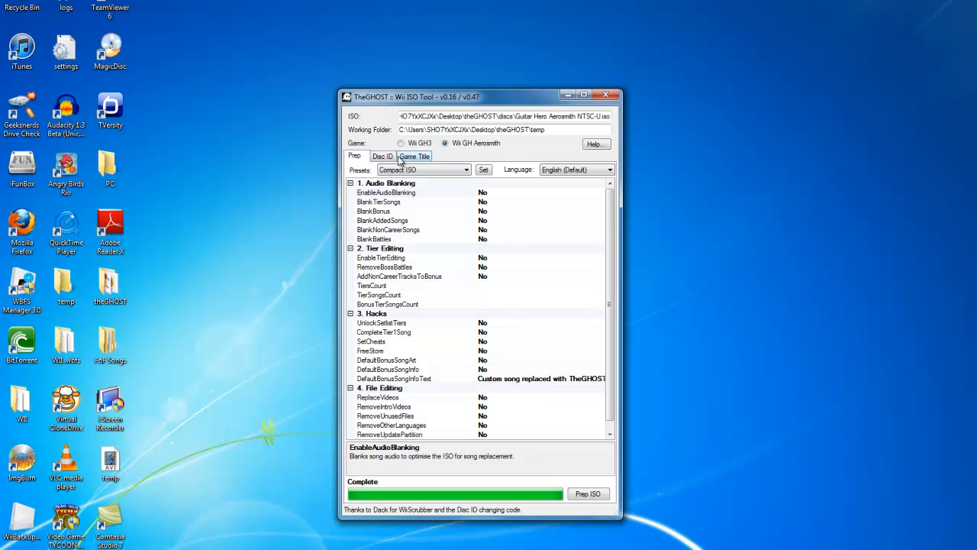
mouse_move(610, 224)
left_mouse_down()
mouse_move(614, 302)
mouse_move(608, 221)
left_mouse_up()
Step: Close the Wii ISO Tool and open the discs folder inside the desktop's theGHOST folder
left_click(607, 95)
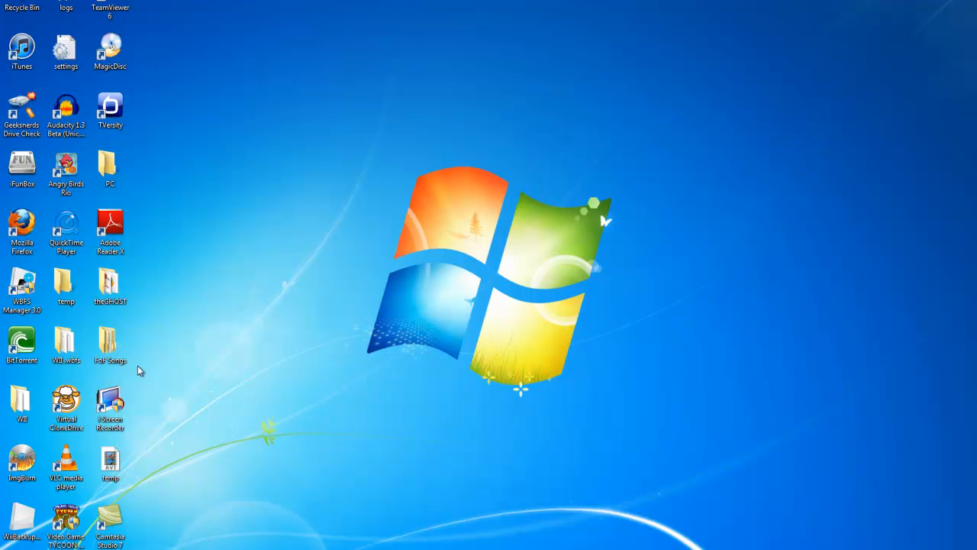
double_click(110, 286)
double_click(703, 96)
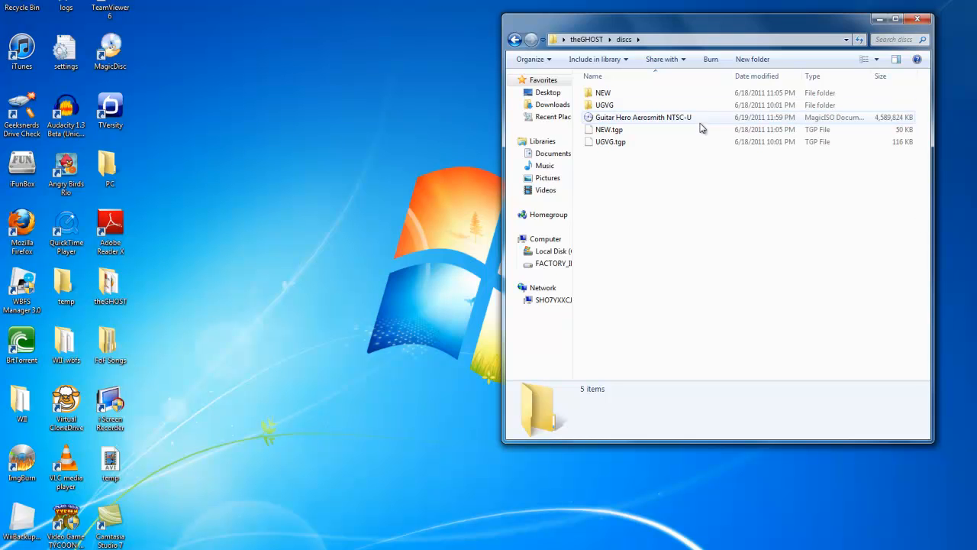
left_click_drag(619, 25, 417, 32)
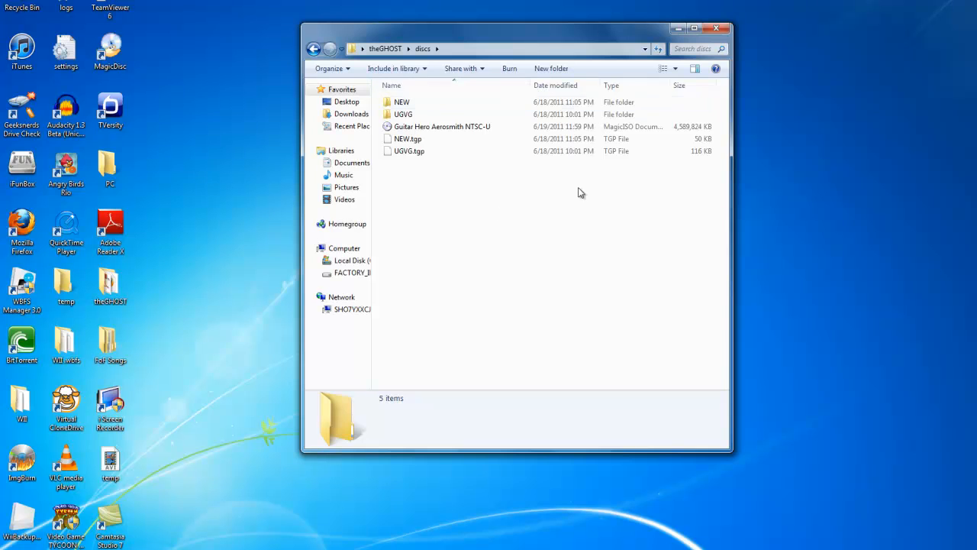
Step: Copy the Guitar Hero Aerosmith NTSC-U disc image to the clipboard
left_click_drag(454, 127, 477, 242)
left_click_drag(476, 127, 502, 212)
left_click_drag(514, 128, 426, 127)
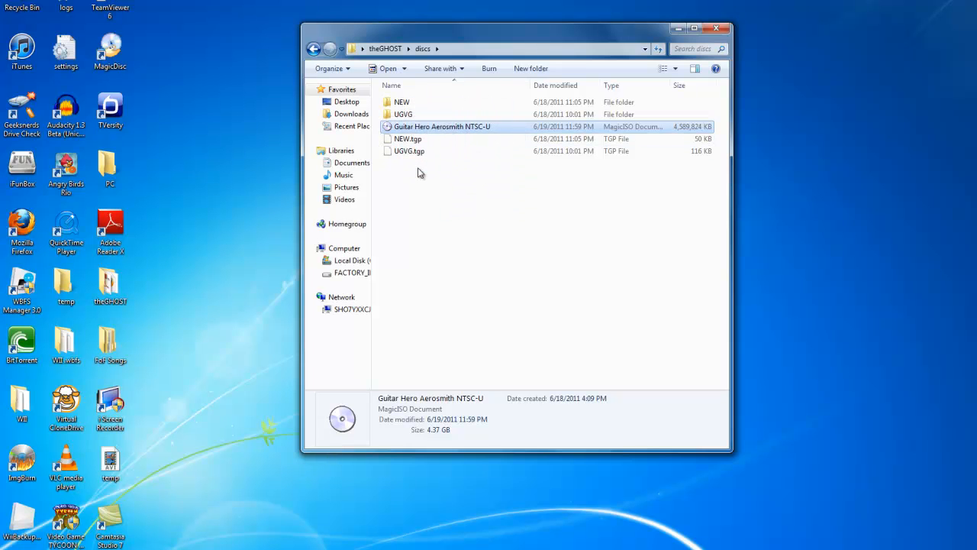
right_click(455, 129)
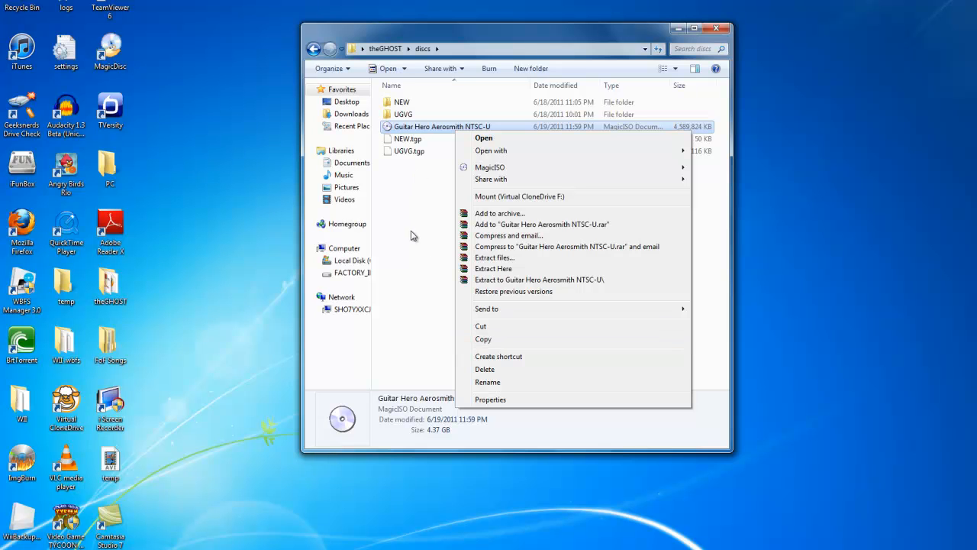
left_click(483, 339)
right_click(467, 191)
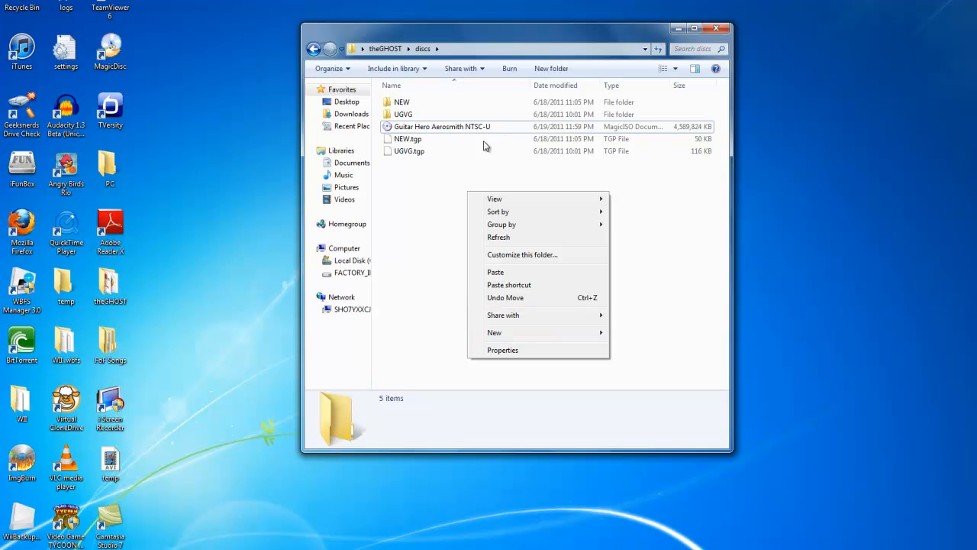
left_click(418, 255)
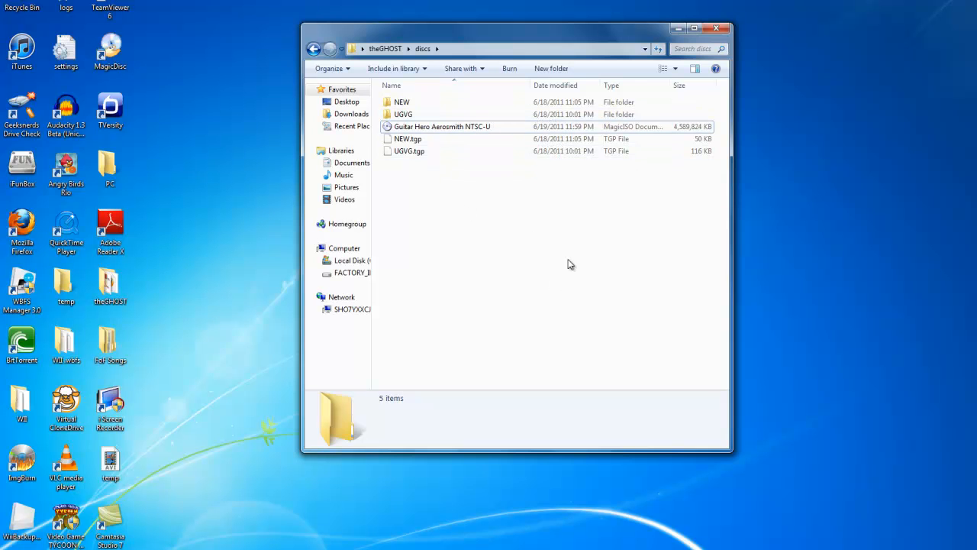
double_click(99, 284)
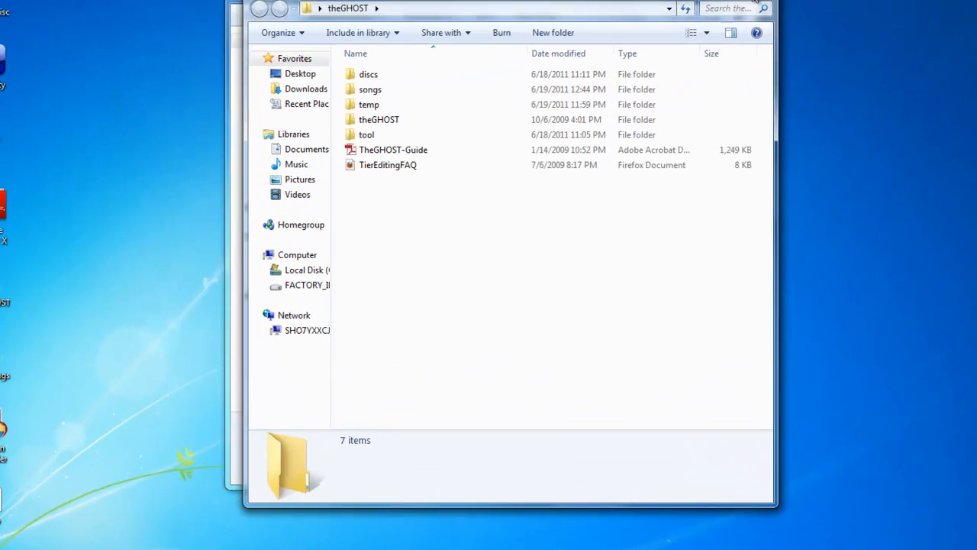
left_click(755, 1)
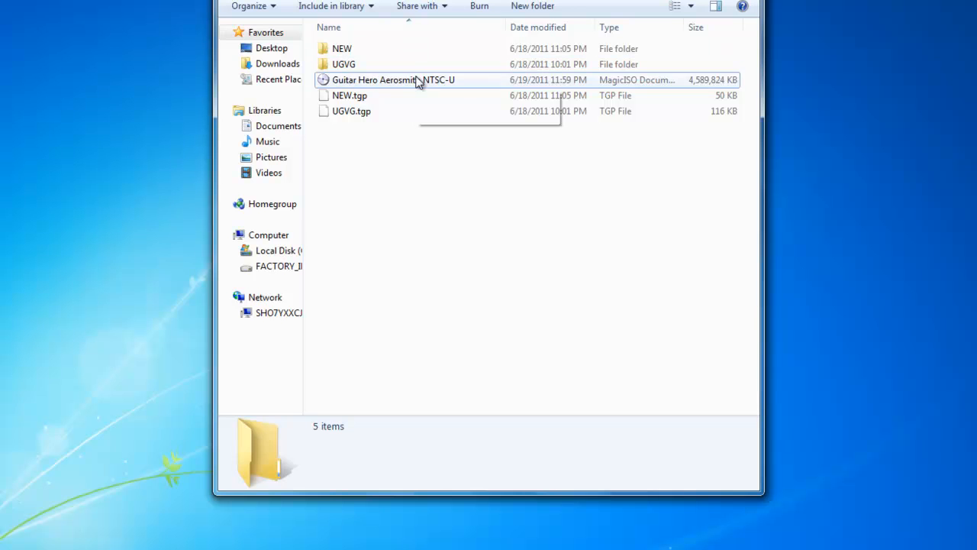
left_click_drag(420, 81, 493, 257)
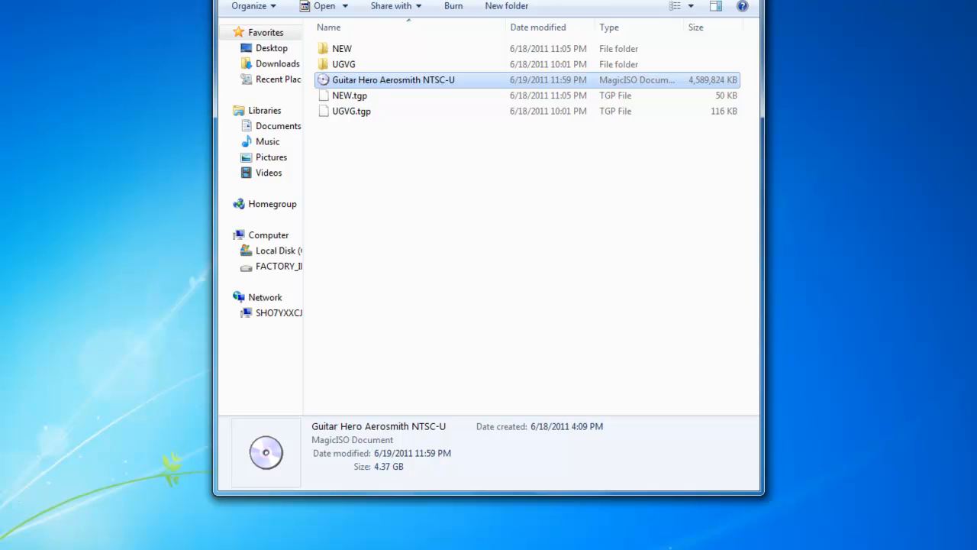
Step: Rename the Guitar Hero Aerosmith NTSC-U disc image to "Guitar Hero Aerosmith NTSC-U prepped"
left_click_drag(467, 0, 466, 16)
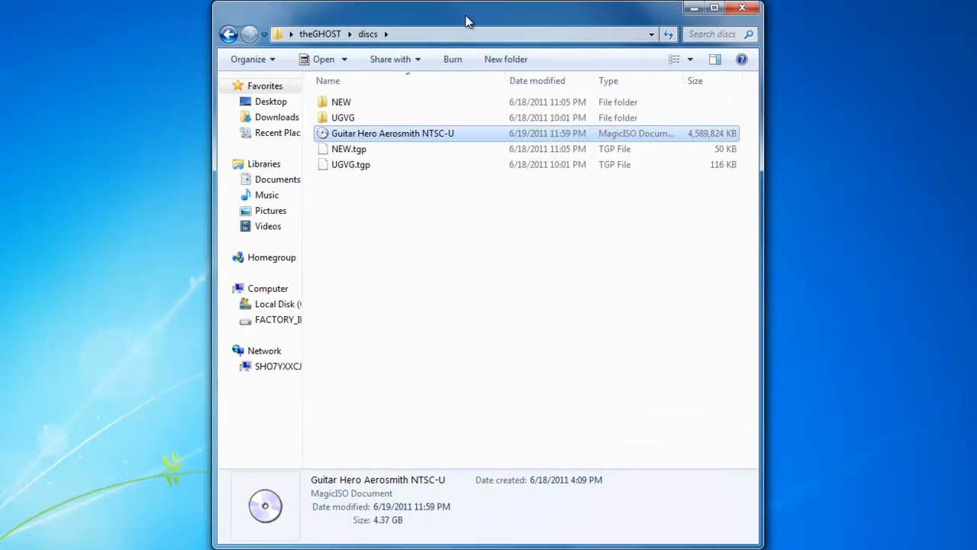
right_click(453, 133)
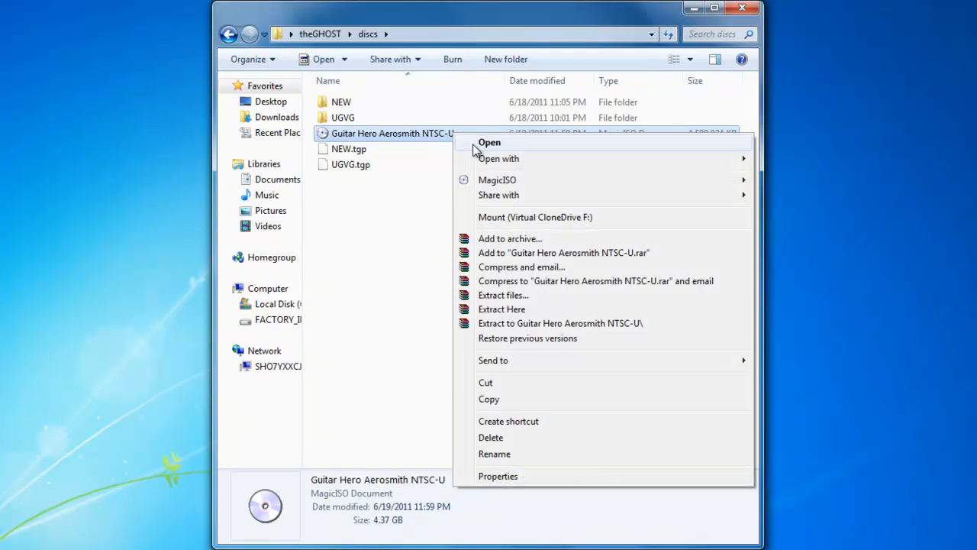
left_click(510, 453)
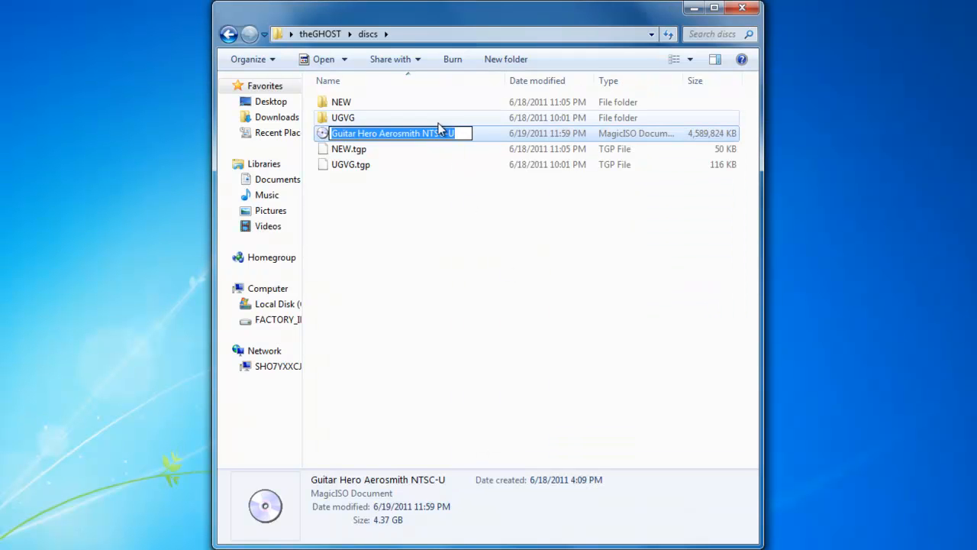
left_click(469, 129)
type("prepped")
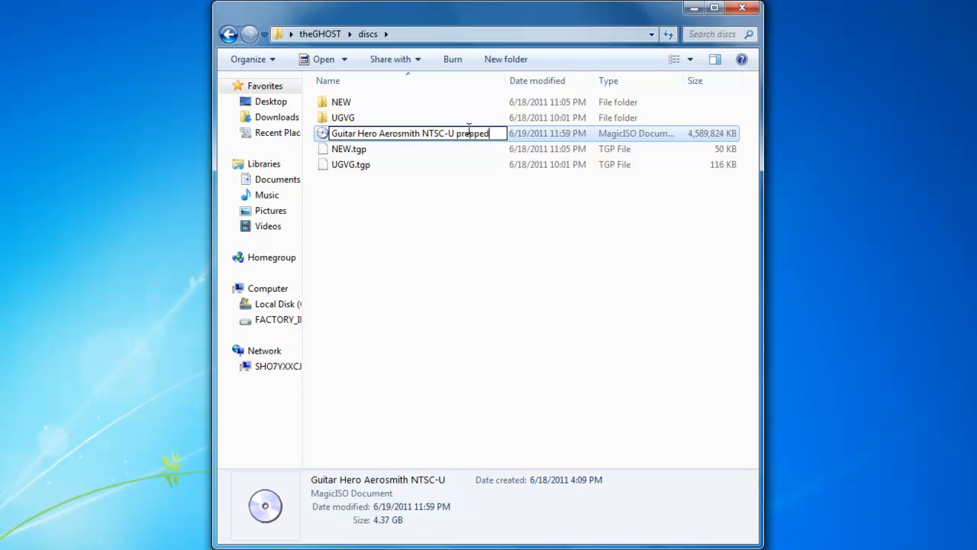
left_click(558, 221)
left_click_drag(503, 133, 536, 150)
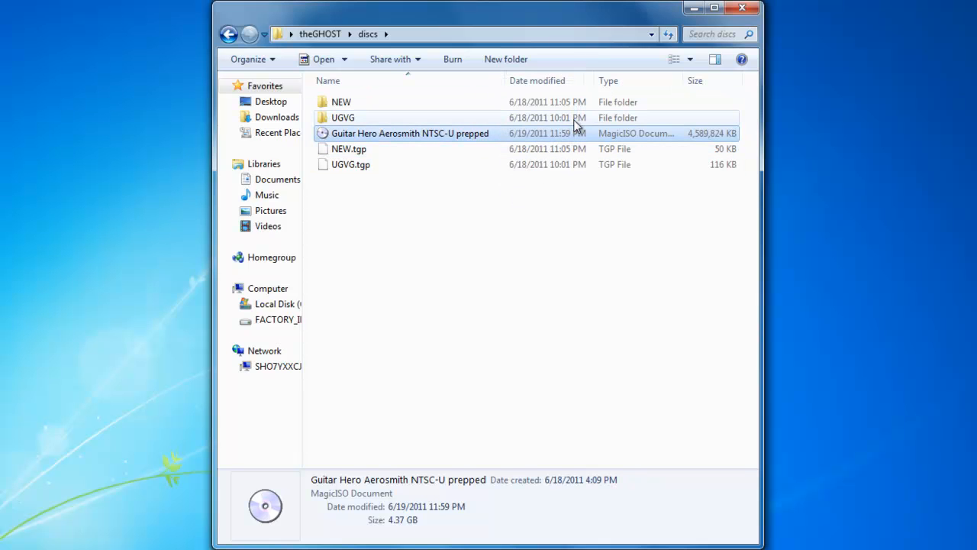
left_click_drag(407, 135, 617, 169)
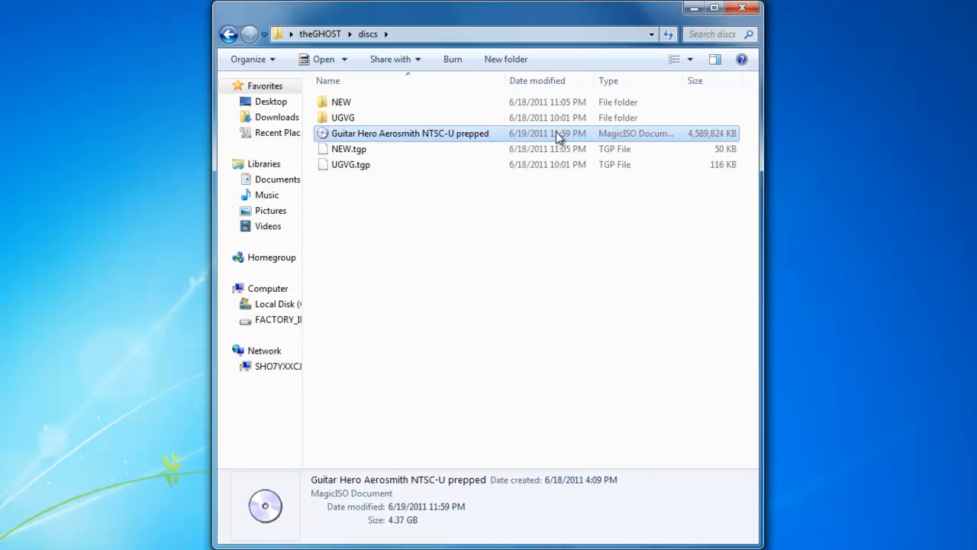
mouse_move(553, 133)
left_mouse_down()
mouse_move(564, 133)
mouse_move(554, 132)
left_mouse_up()
Step: Launch TheGHOST application from the theGHOST tool folder and place its window beside the folder window
left_click(228, 34)
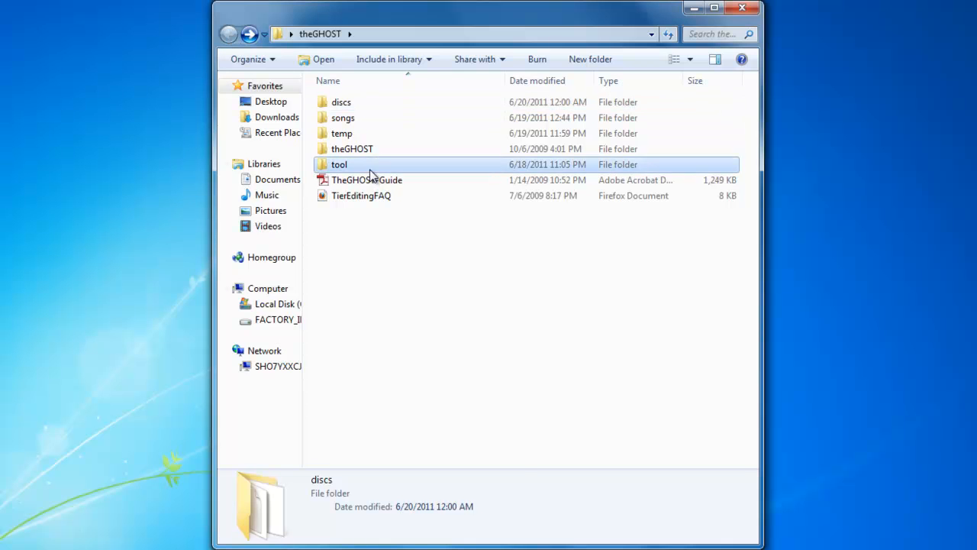
double_click(371, 168)
scroll(443, 345, "down", 1)
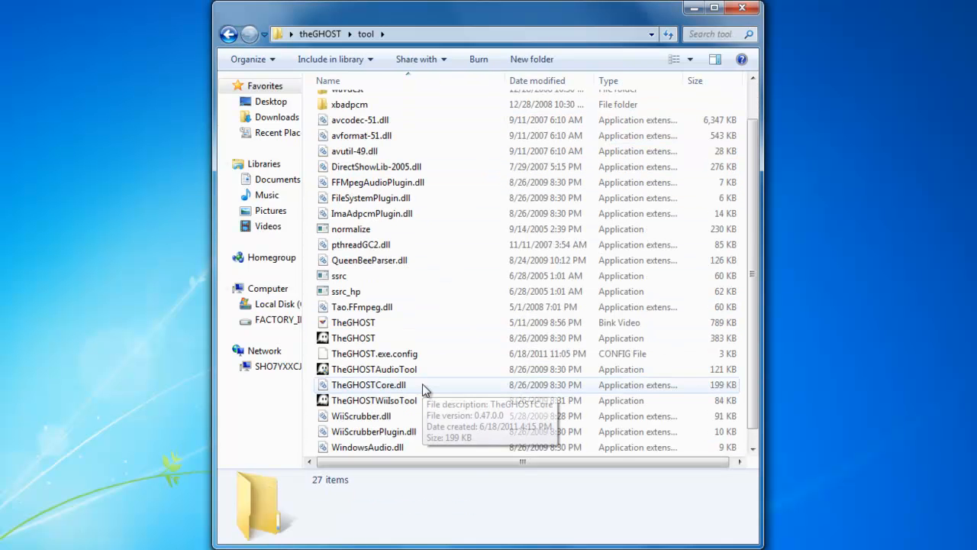
left_click(393, 340)
double_click(427, 342)
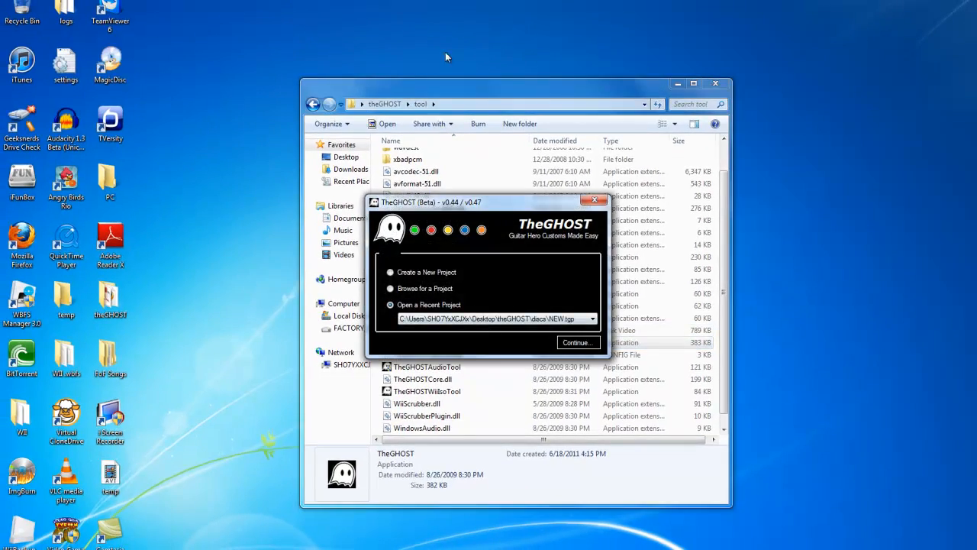
left_click_drag(486, 92, 722, 7)
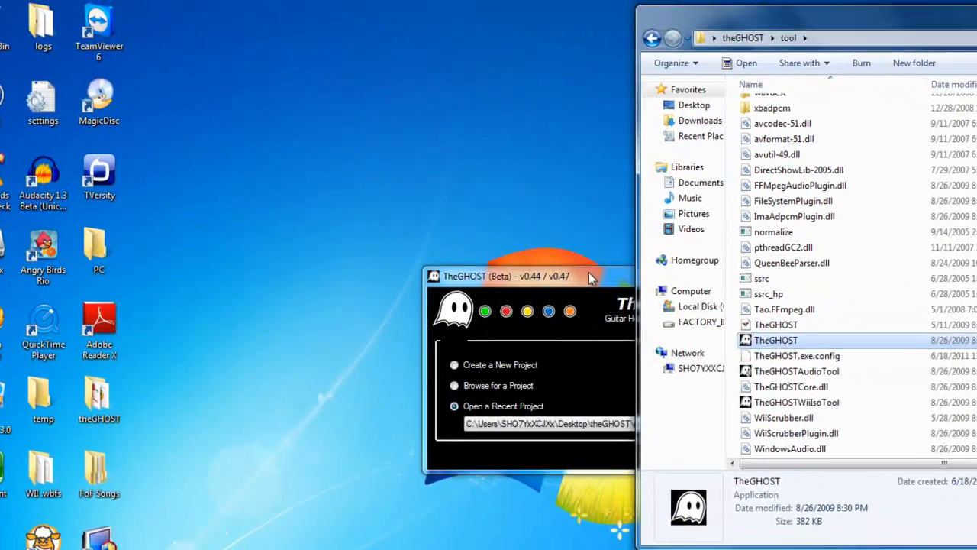
left_click_drag(502, 211, 284, 124)
Step: Create a new project named CUSTOM 2 in the discs folder, keeping all added files with the project
left_click(196, 275)
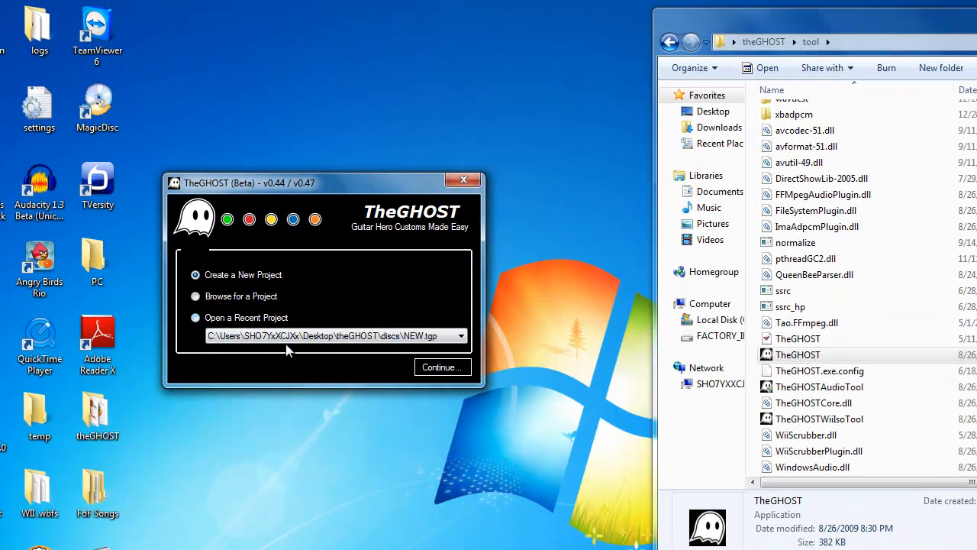
left_click(431, 368)
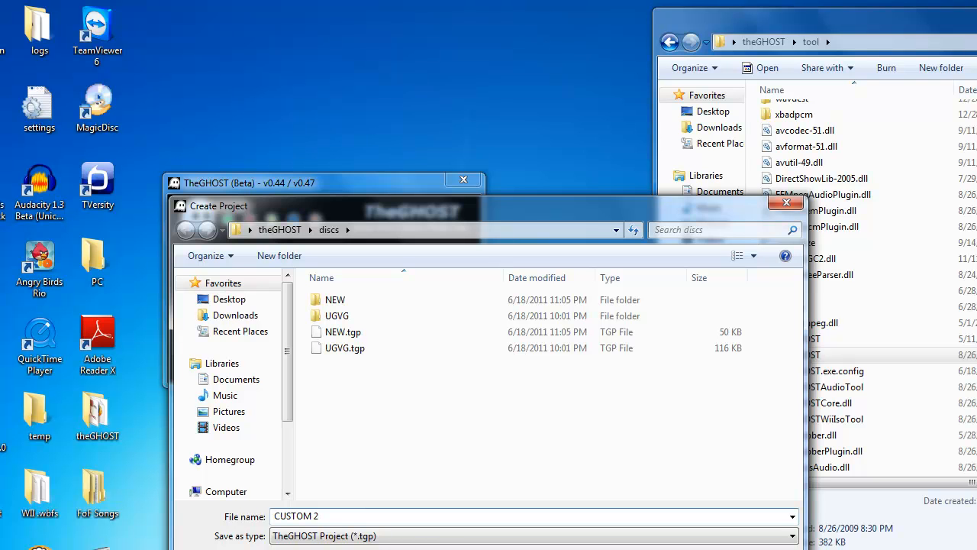
key("Return")
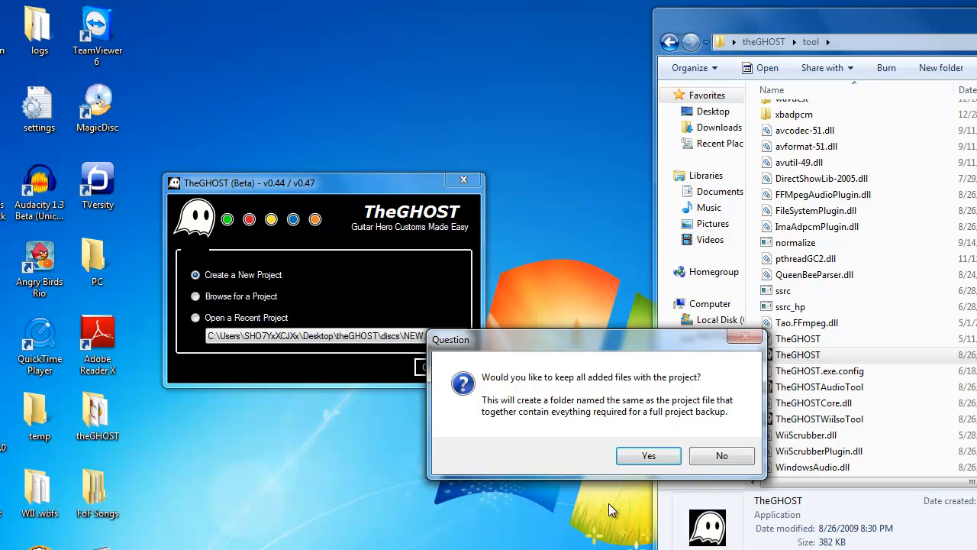
left_click(649, 456)
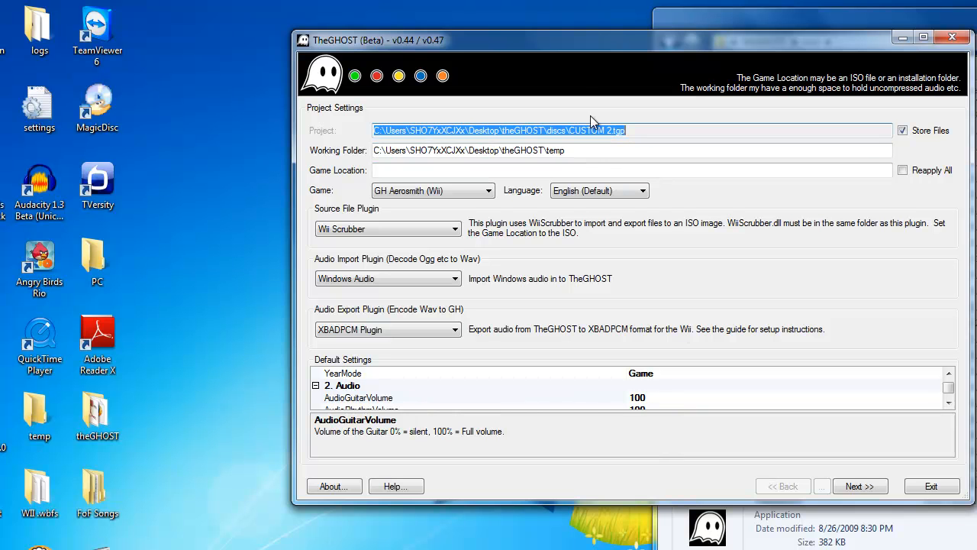
Step: Move and enlarge the project window to show the full default settings, and choose GH Aerosmith (Wii) as the game
left_click_drag(602, 38, 350, 38)
left_click_drag(330, 48, 311, 50)
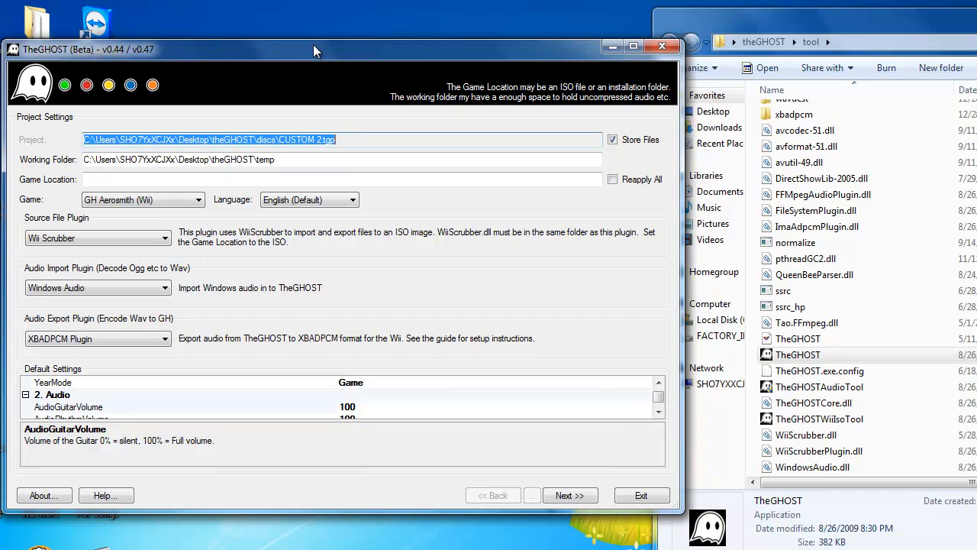
left_click(295, 179)
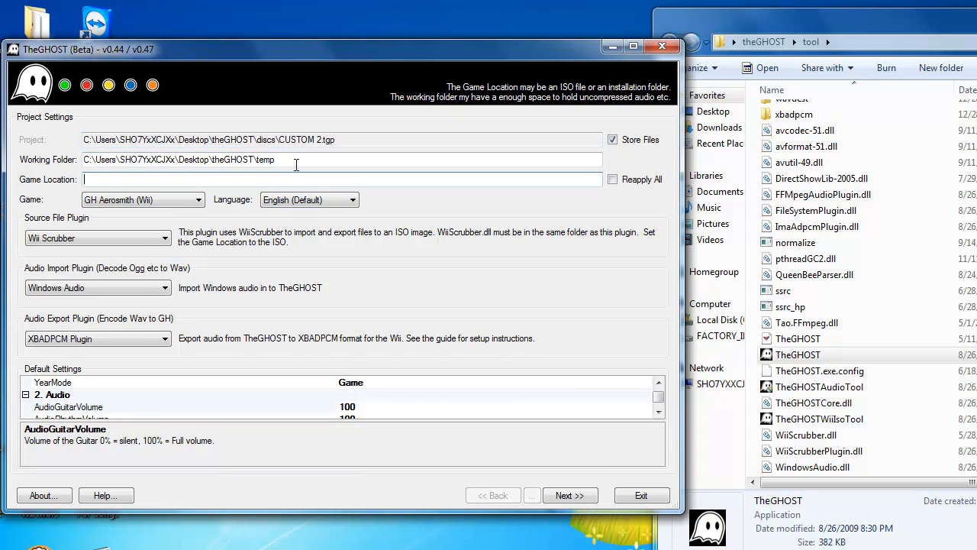
left_click(384, 142)
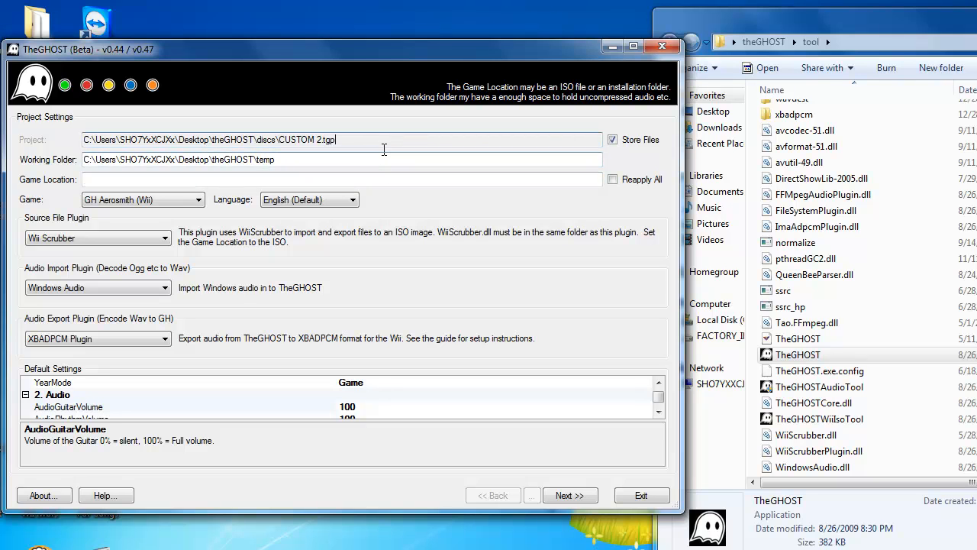
left_click(382, 161)
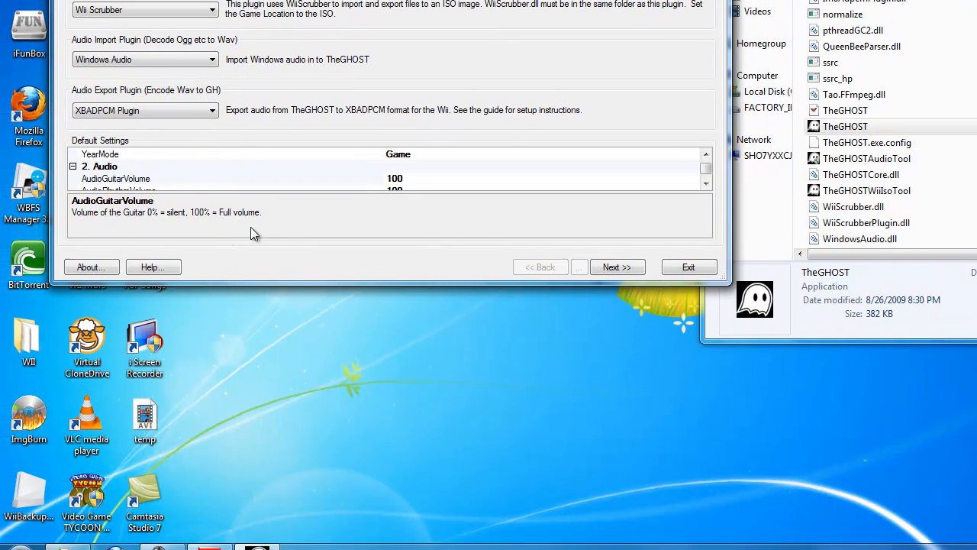
left_click_drag(405, 285, 405, 539)
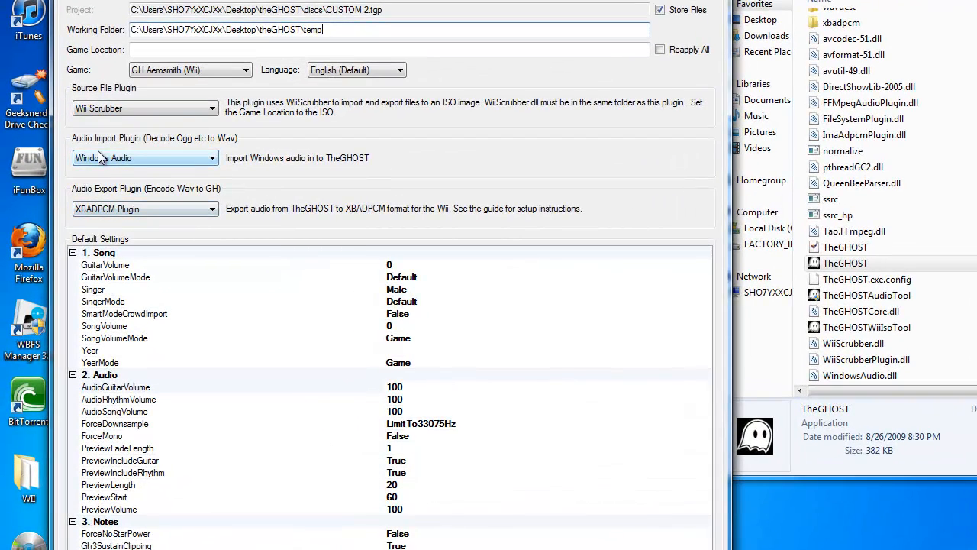
left_click(199, 69)
left_click(220, 101)
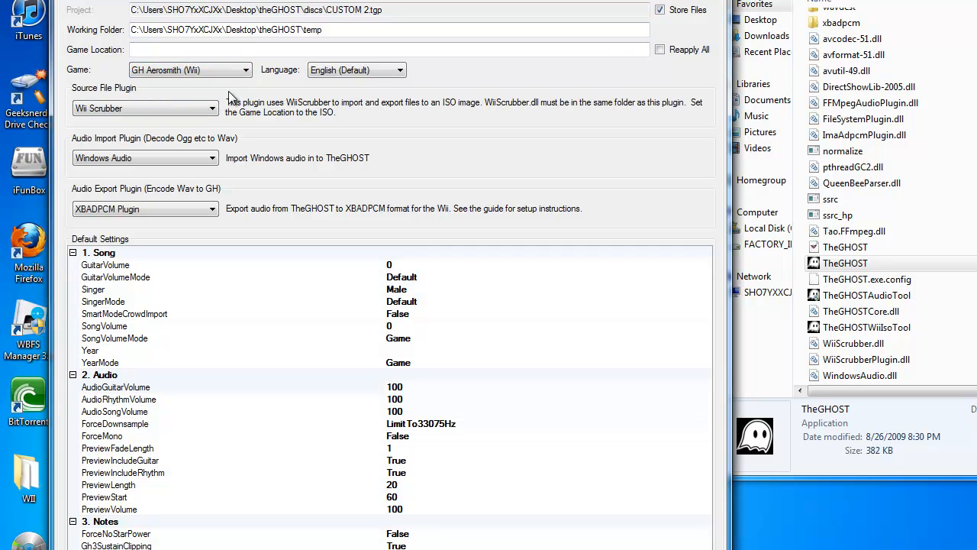
Step: Return the folder window to the main theGHOST folder and place the cursor in the project's empty Game Location setting
left_click(243, 50)
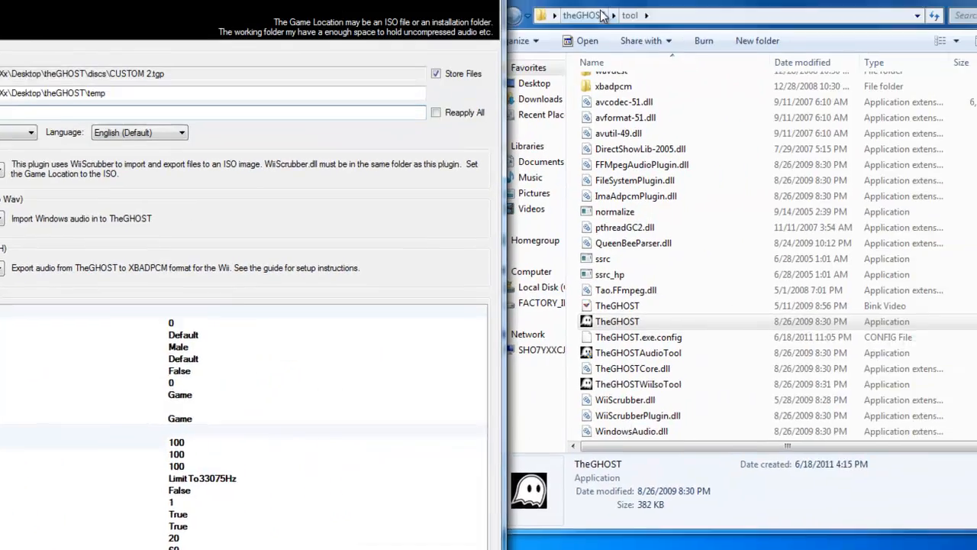
left_click(604, 12)
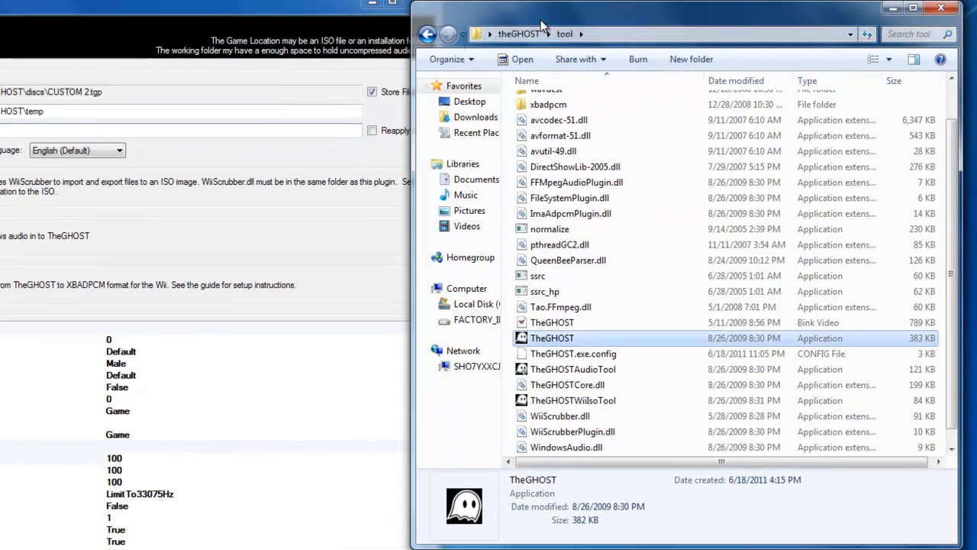
left_click(427, 36)
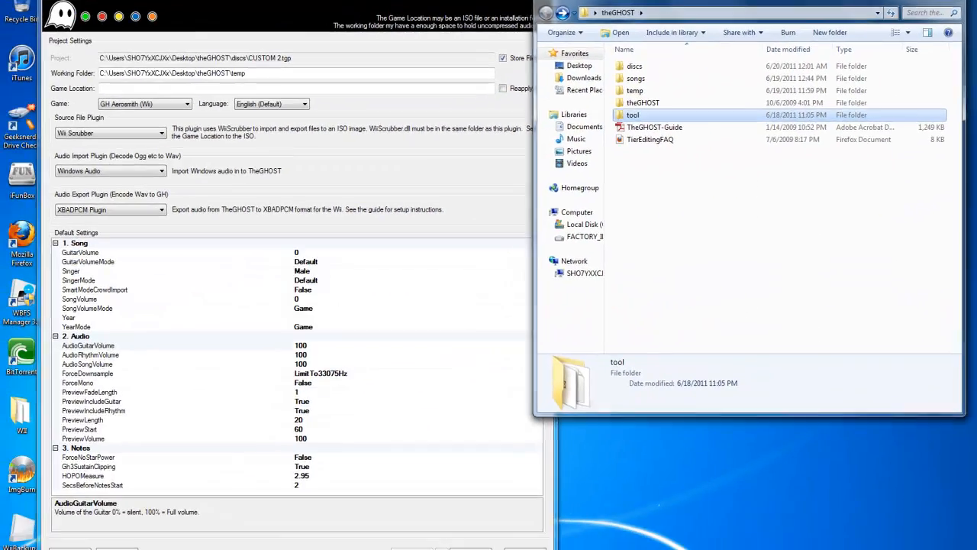
left_click(183, 130)
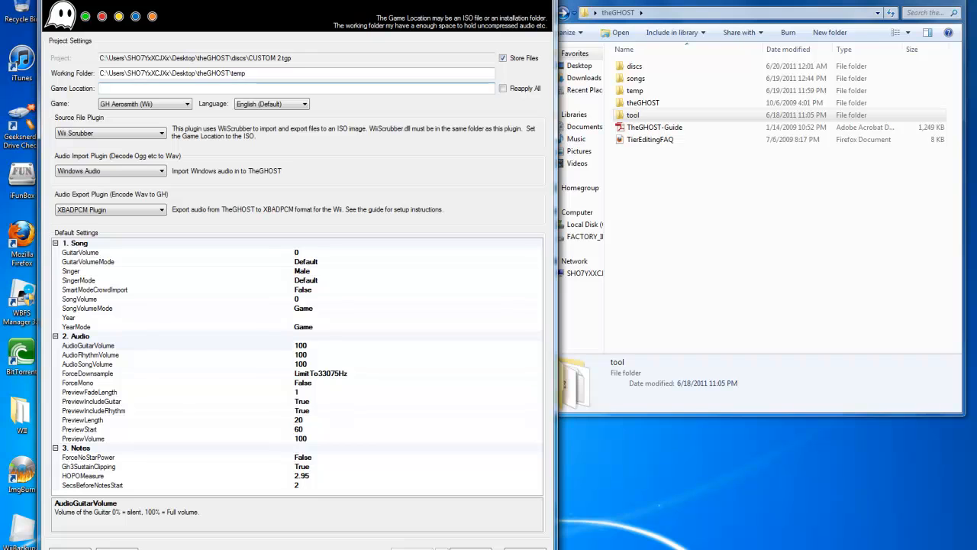
Step: Look up the Game Location setting in the Default Settings section of TheGHOST-Guide PDF, and put the guide away
left_click(172, 549)
scroll(642, 313, "down", 12)
scroll(657, 324, "down", 15)
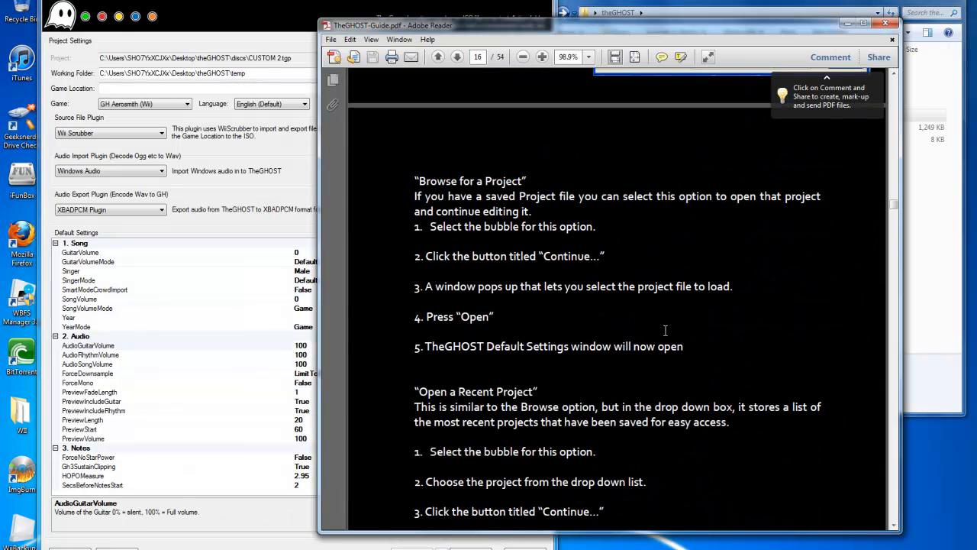
scroll(665, 330, "down", 10)
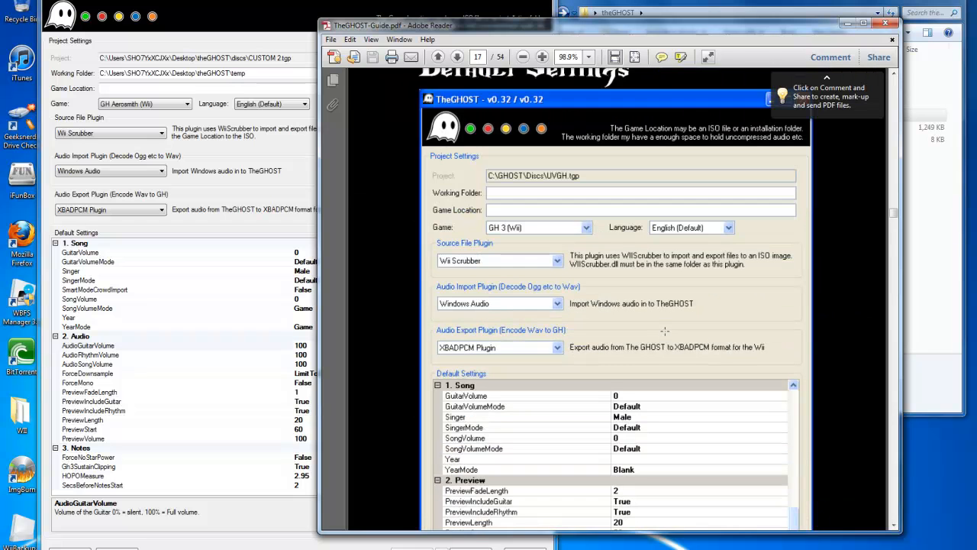
scroll(500, 220, "down", 10)
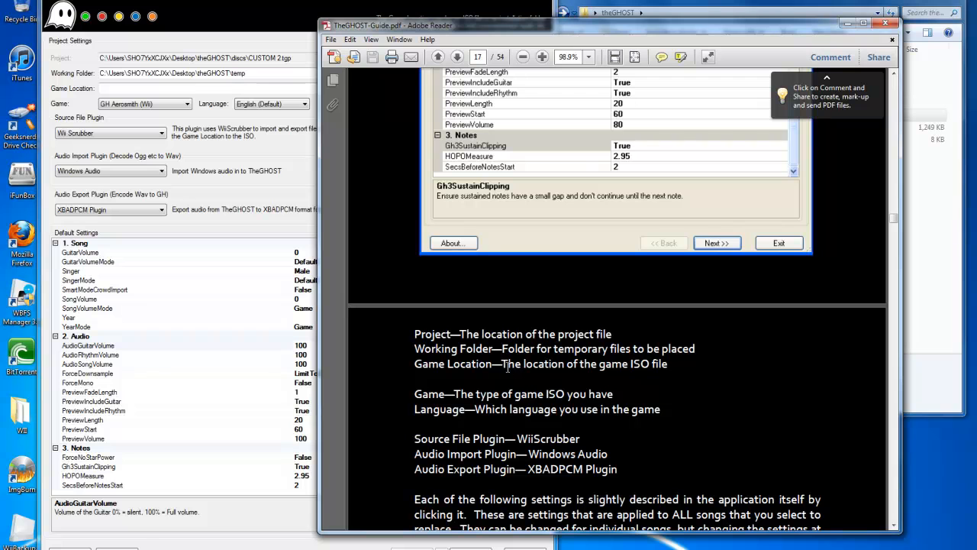
left_click_drag(503, 364, 639, 367)
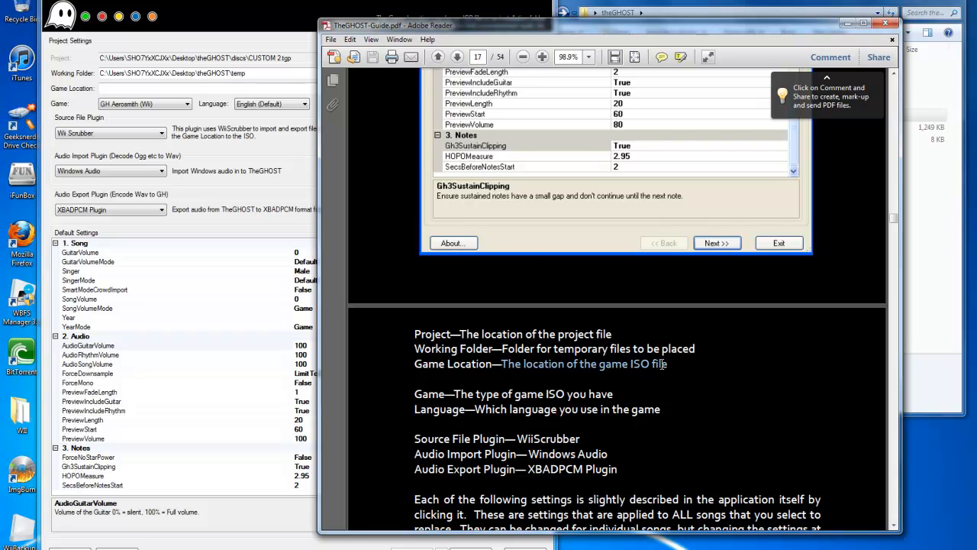
left_click(843, 24)
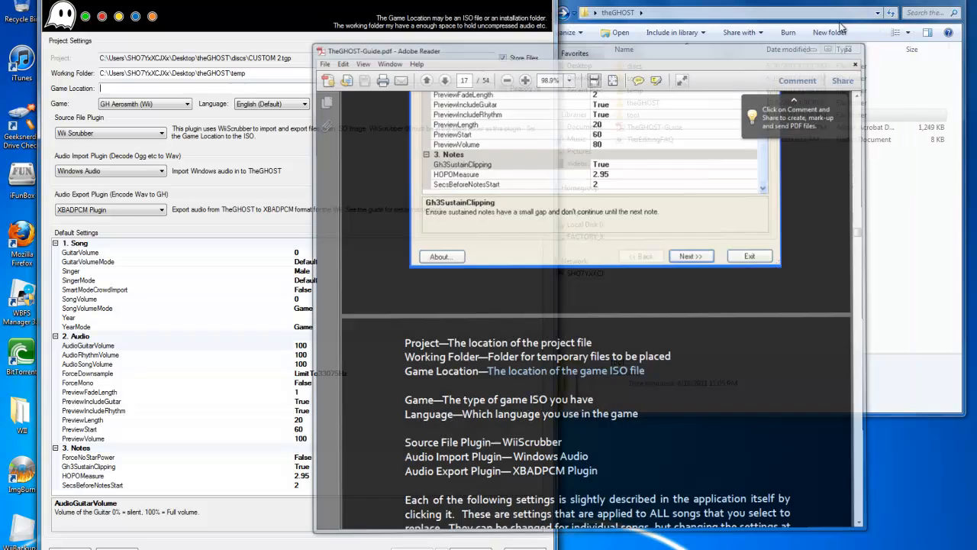
Step: Set the project's game location to the Guitar Hero Aerosmith NTSC-U prepped ISO from the discs folder
left_click_drag(620, 6, 627, 2)
mouse_move(456, 2)
left_mouse_down()
mouse_move(427, 2)
mouse_move(437, 3)
left_mouse_up()
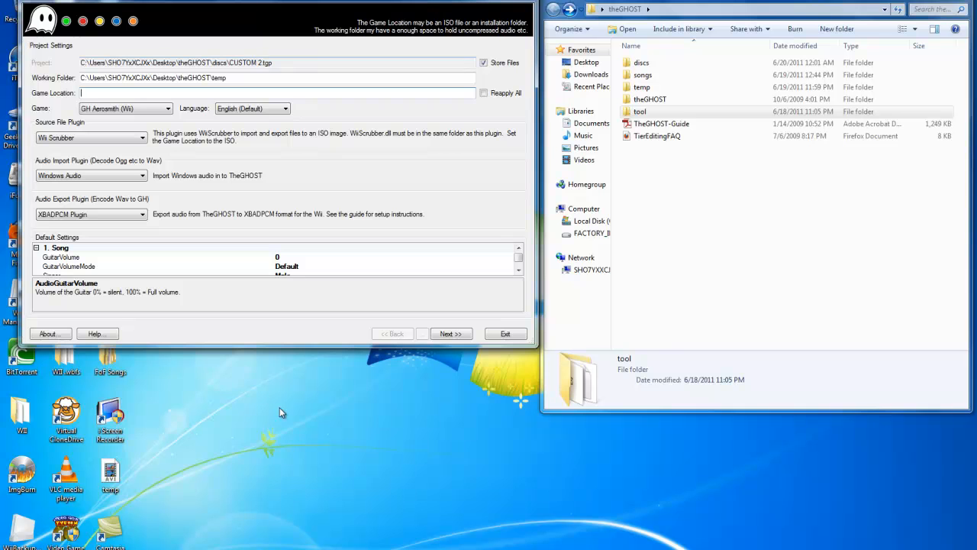
left_click_drag(305, 345, 304, 513)
double_click(571, 93)
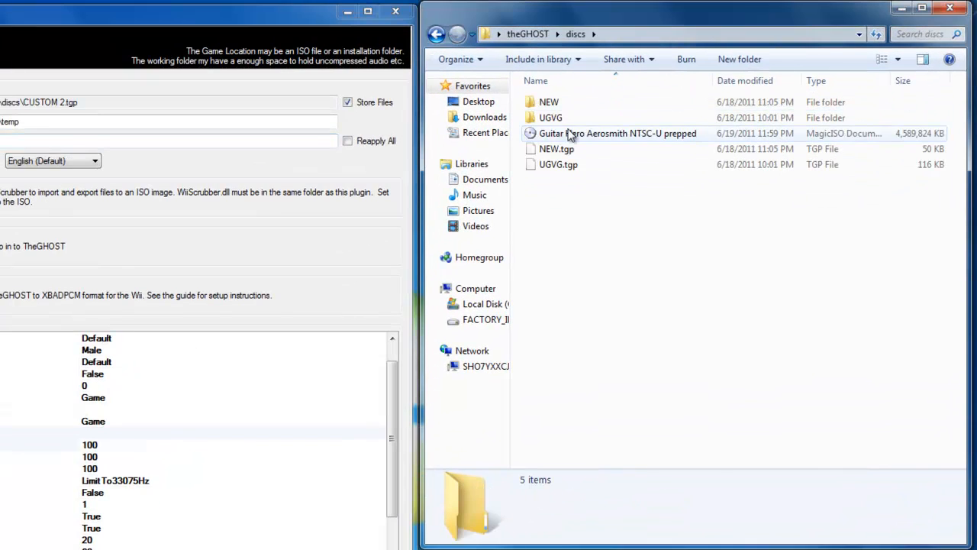
left_click_drag(572, 135, 4, 141)
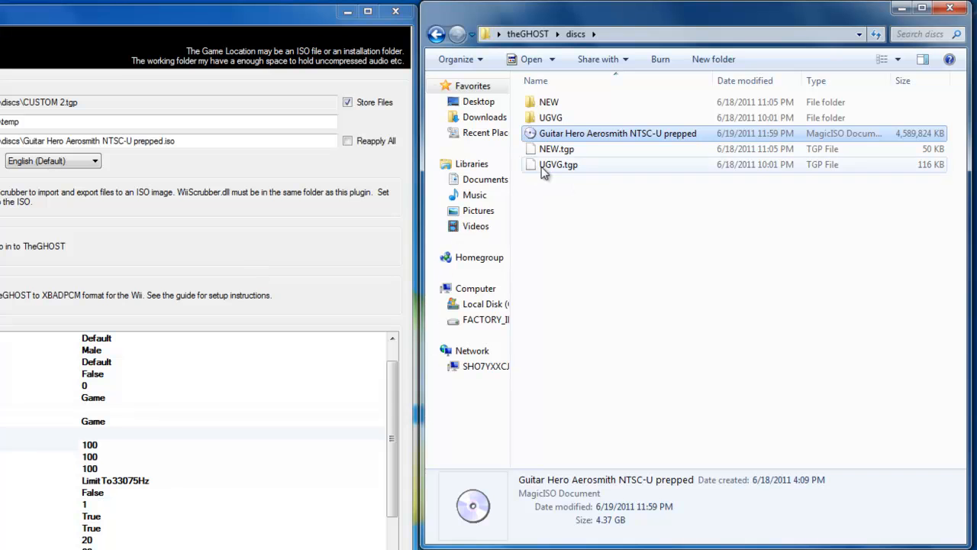
left_click(680, 321)
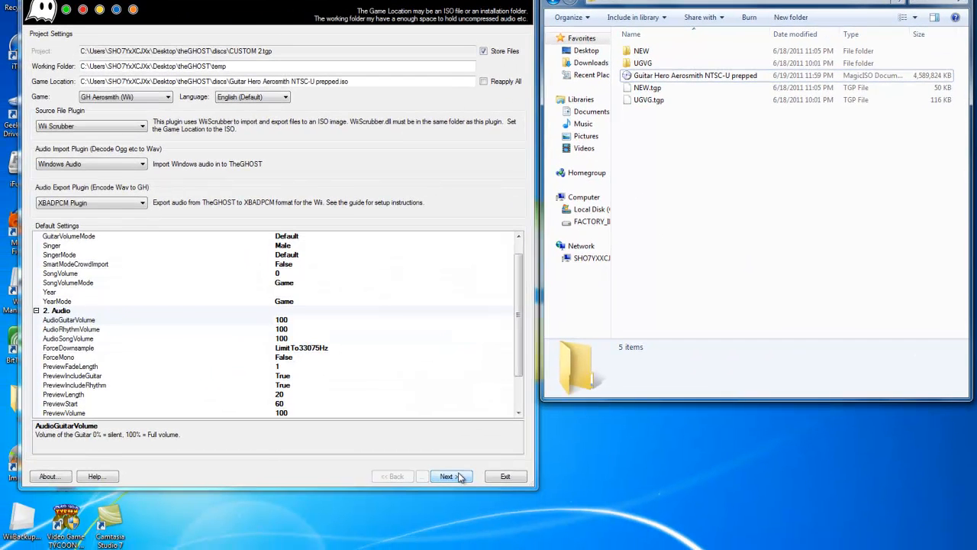
Step: Proceed to the Game Modifications page, toggle the Default Bonus Song Art mod and show the background music tracks
left_click(449, 476)
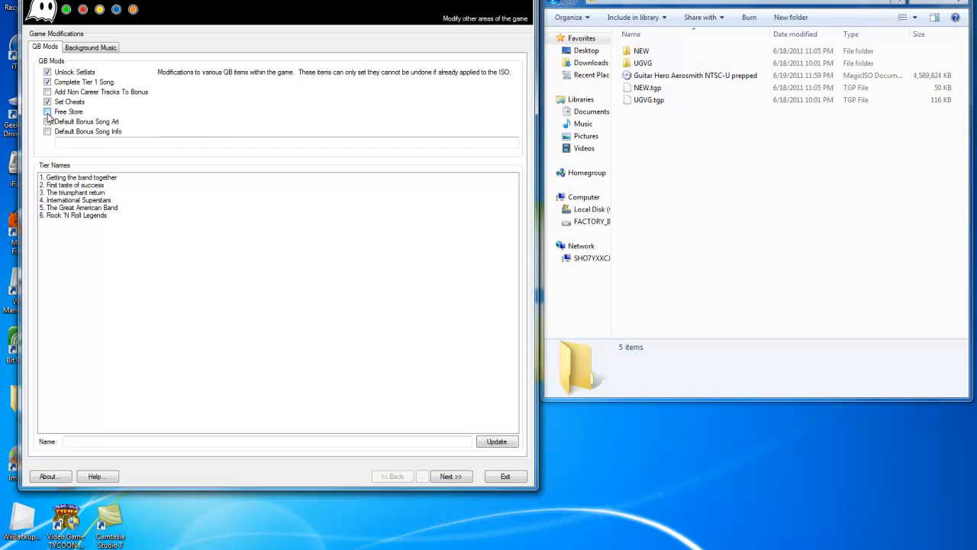
left_click(48, 122)
left_click(106, 50)
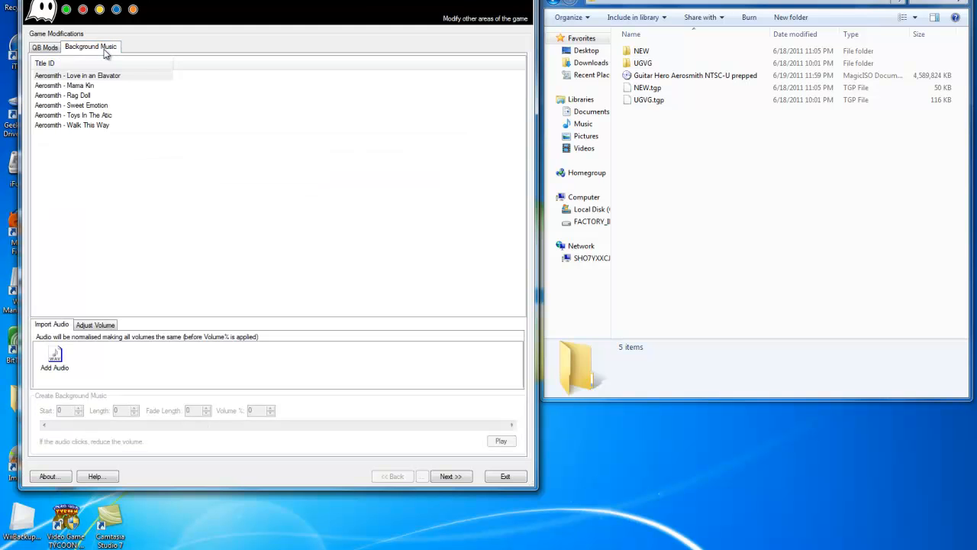